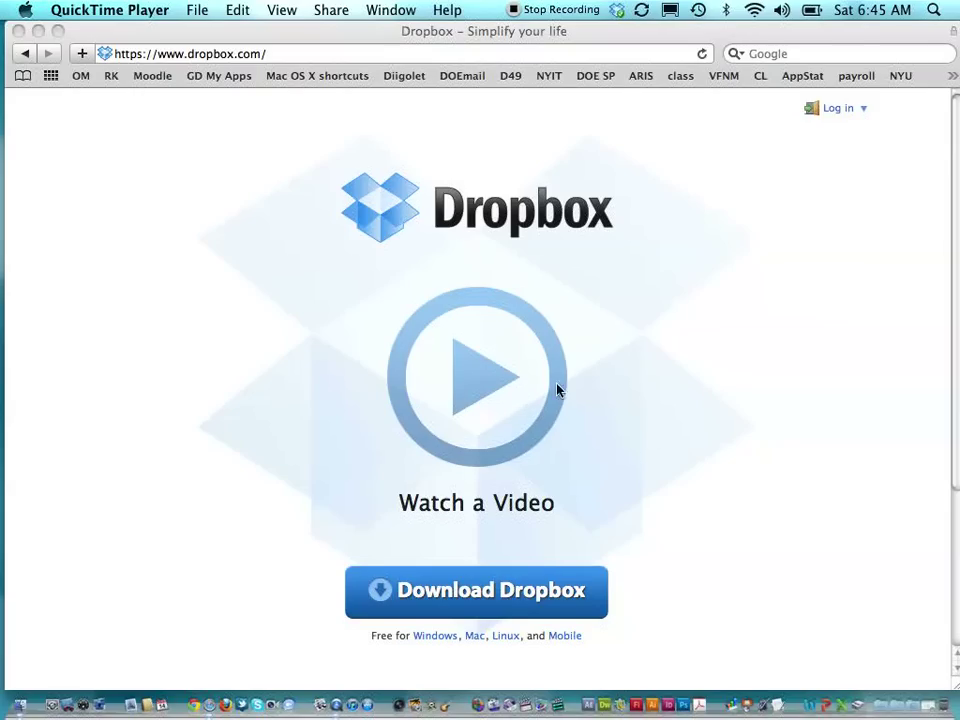
- Sign in to the Dropbox website with the account's e-mail and password
left_click(833, 112)
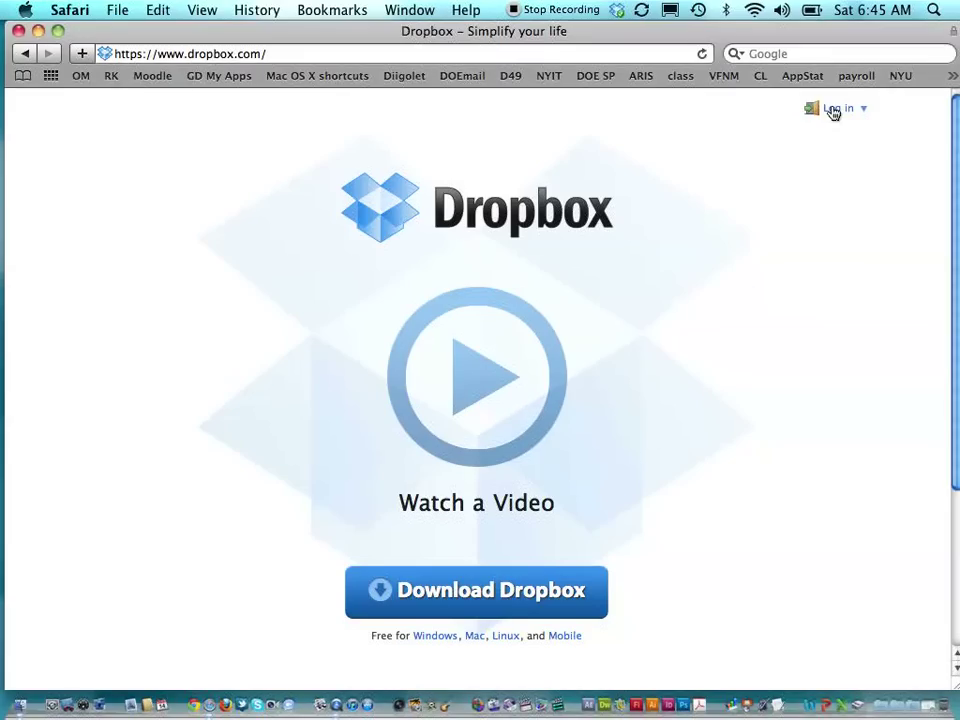
left_click(833, 112)
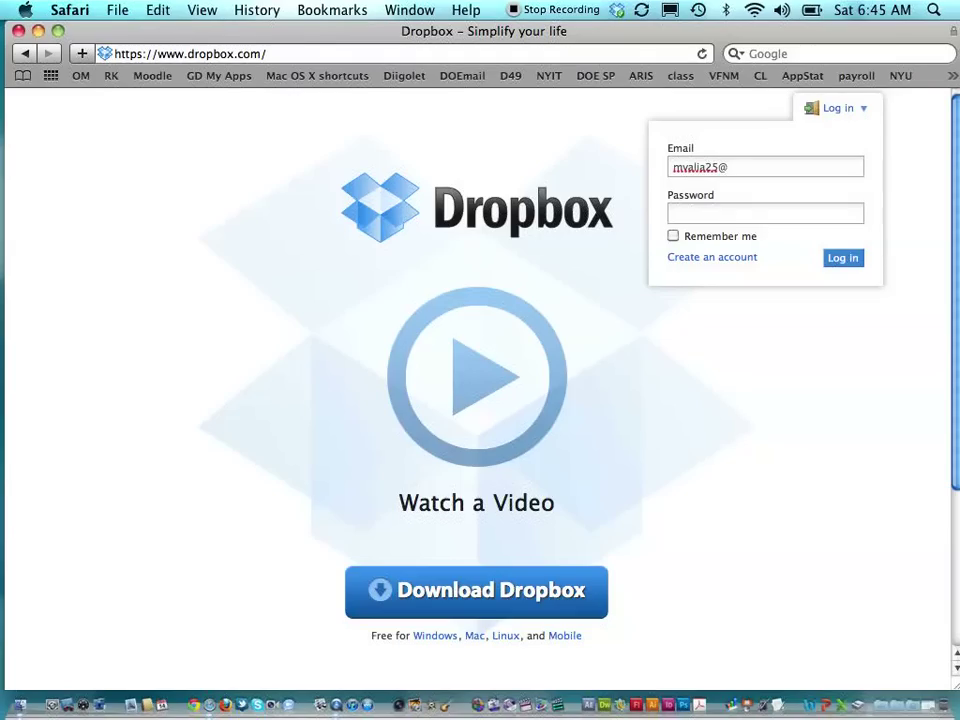
type("••••••••••")
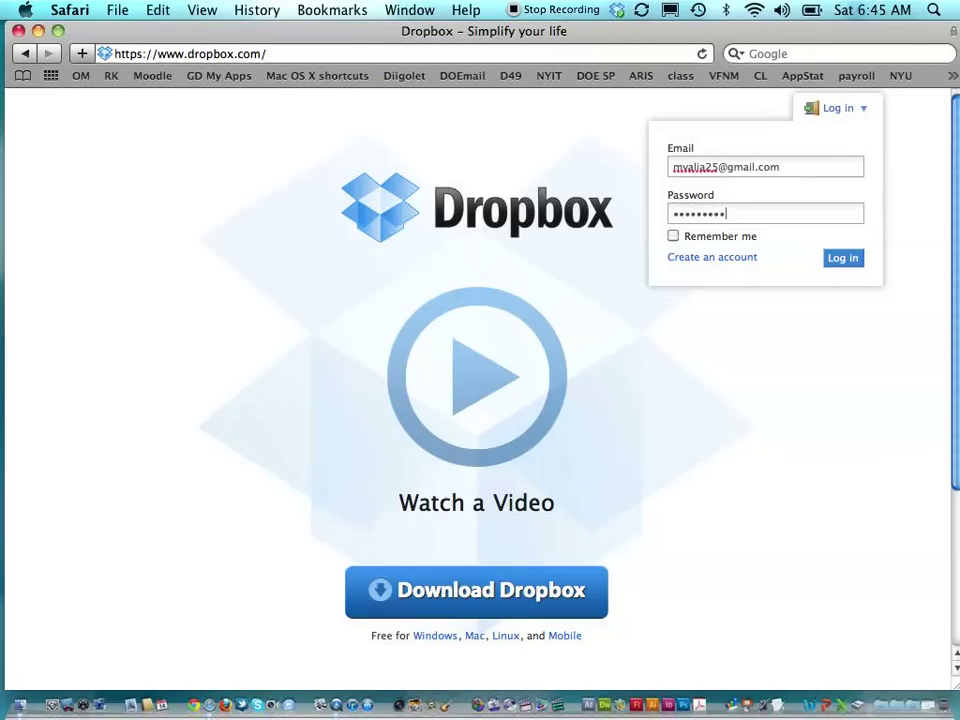
key("Return")
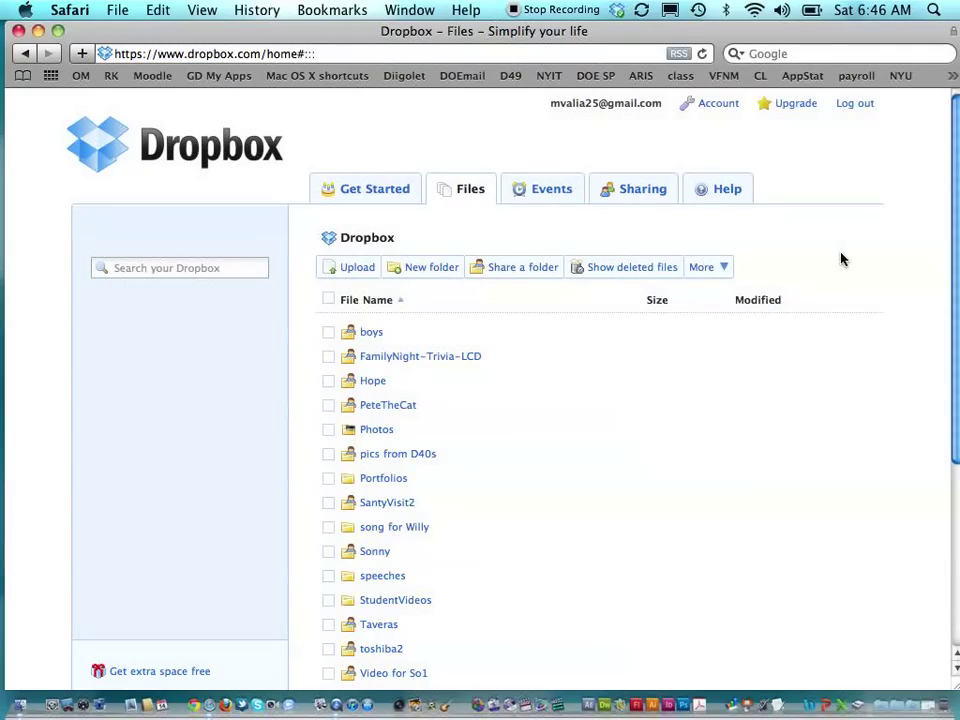
left_click_drag(591, 30, 576, 31)
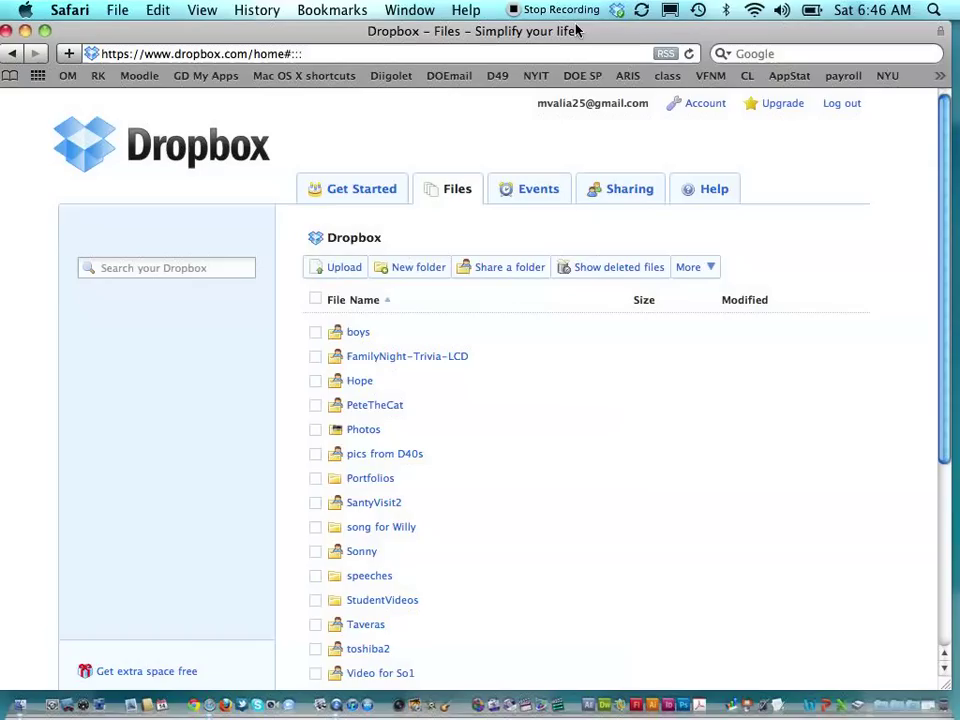
scroll(493, 334, "down", 3)
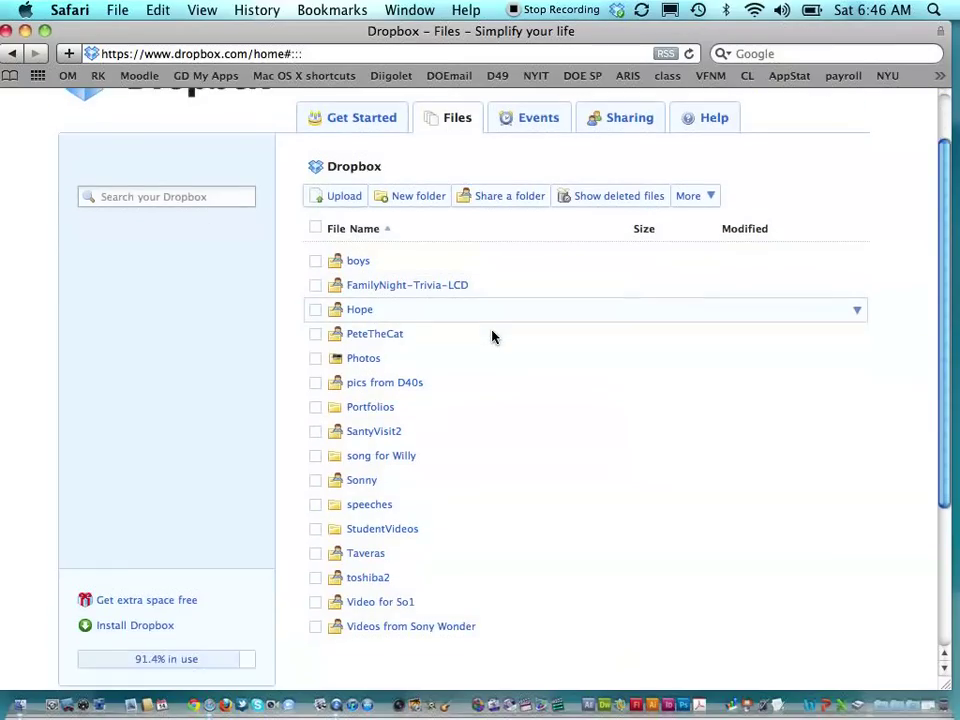
scroll(493, 336, "down", 5)
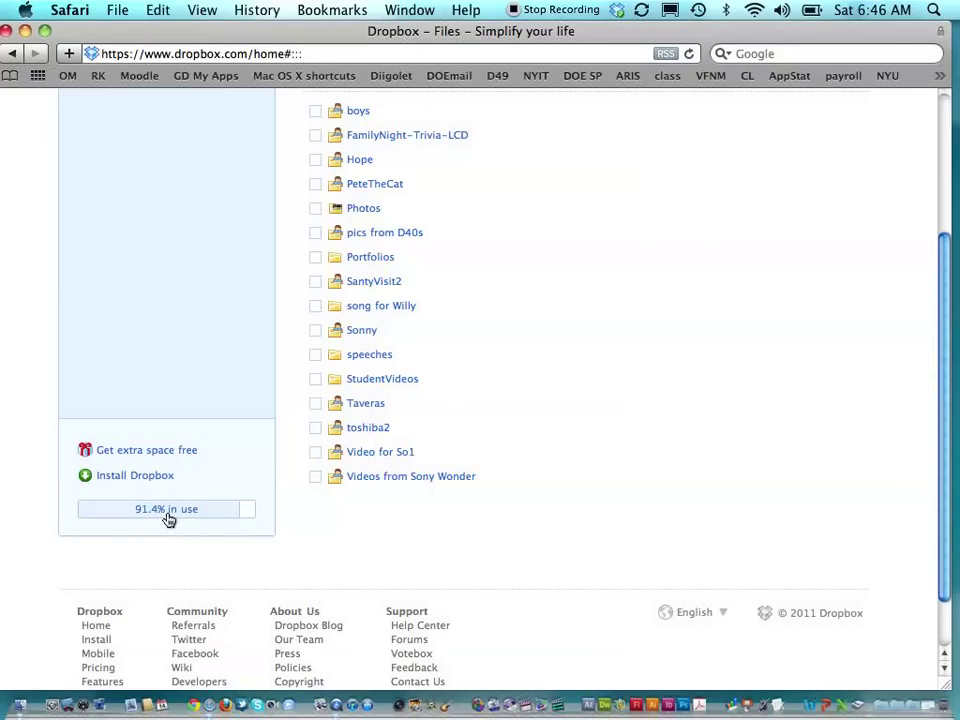
mouse_move(160, 518)
scroll(294, 551, "up", 5)
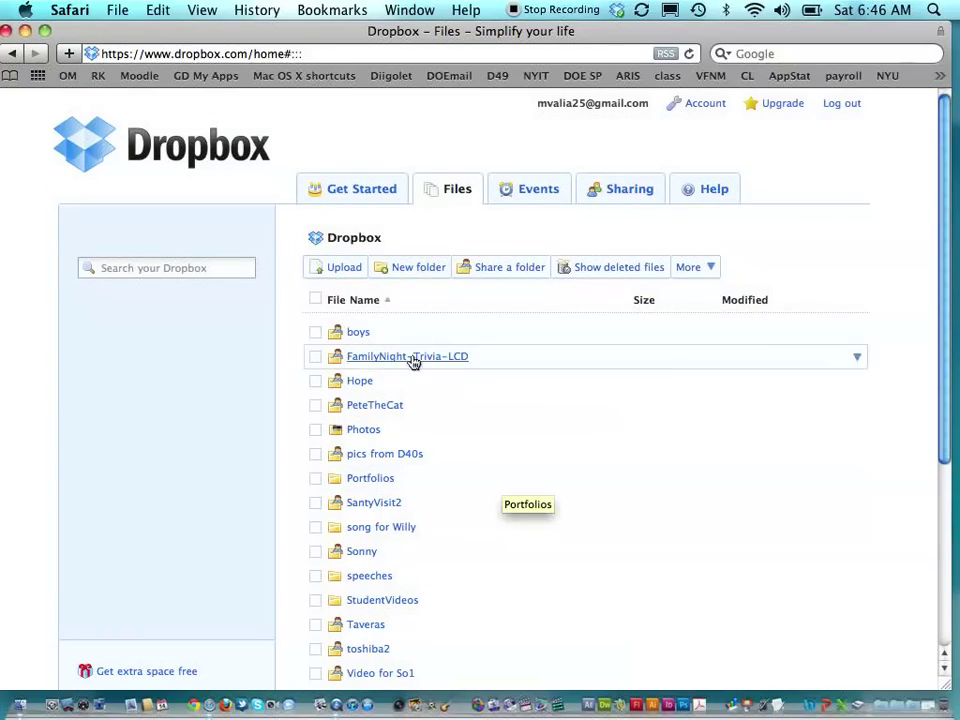
- Open the local Dropbox folder in Finder from the Dropbox menu-bar icon, showing its 16 synced items
left_click(25, 31)
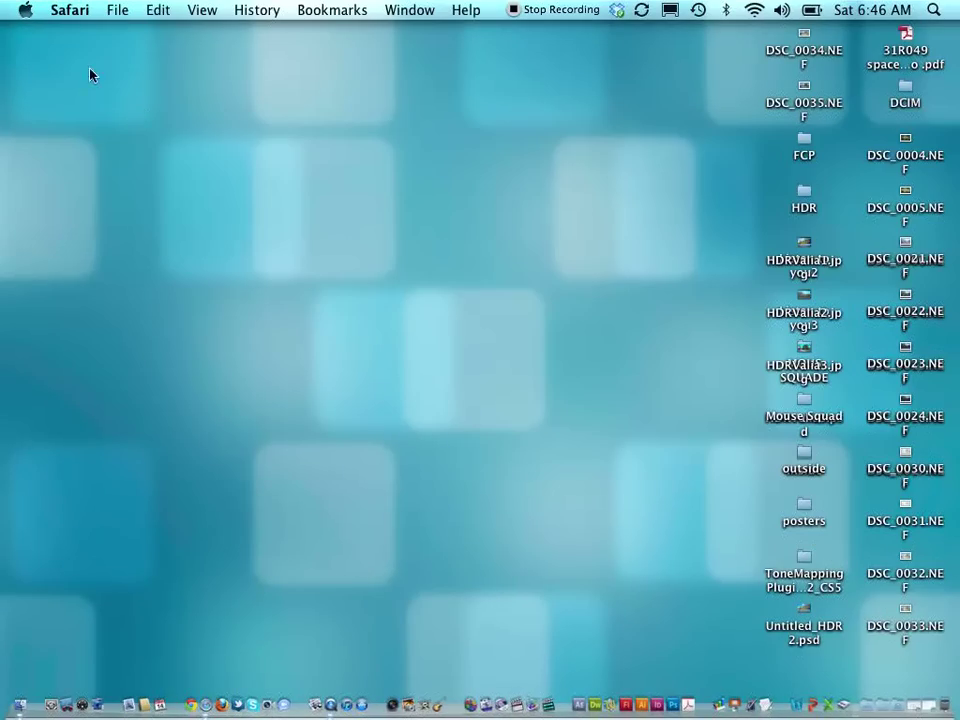
left_click(617, 12)
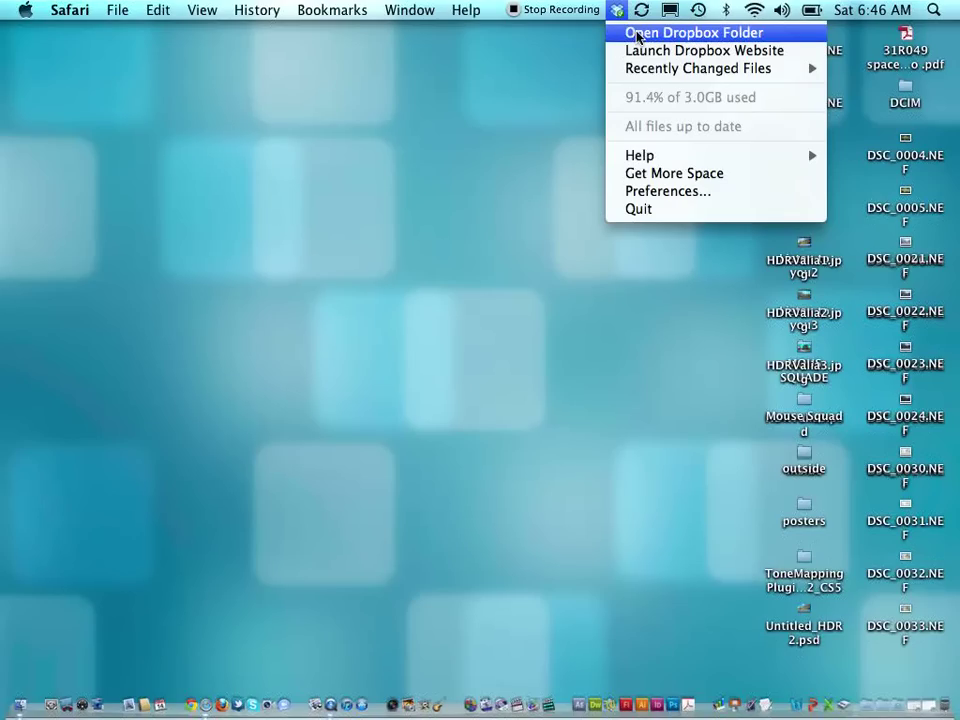
left_click(638, 36)
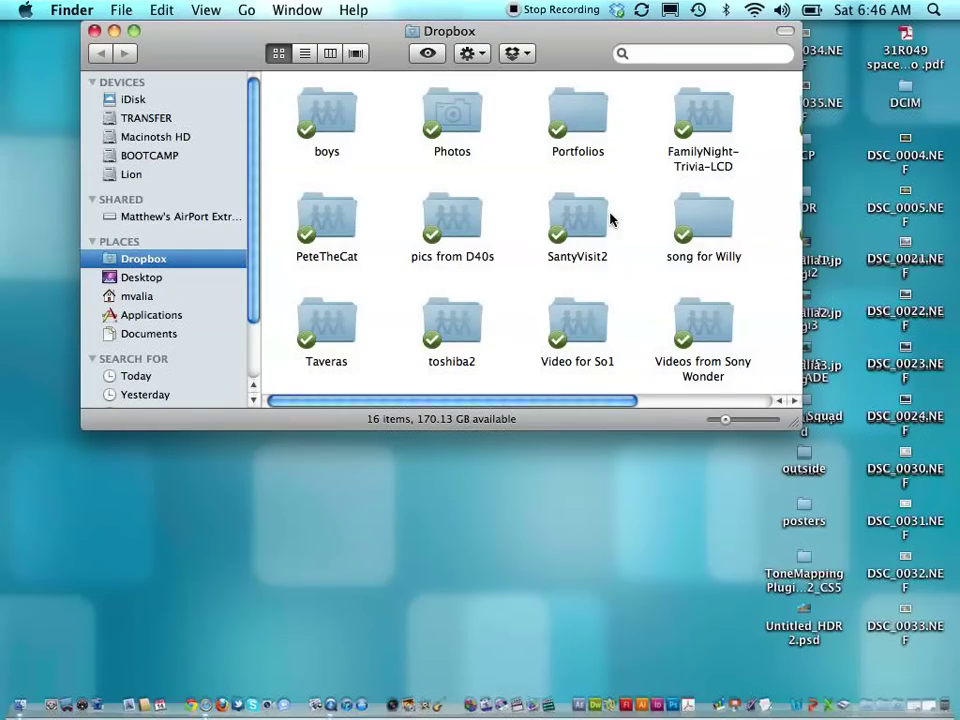
scroll(610, 219, "right", 5)
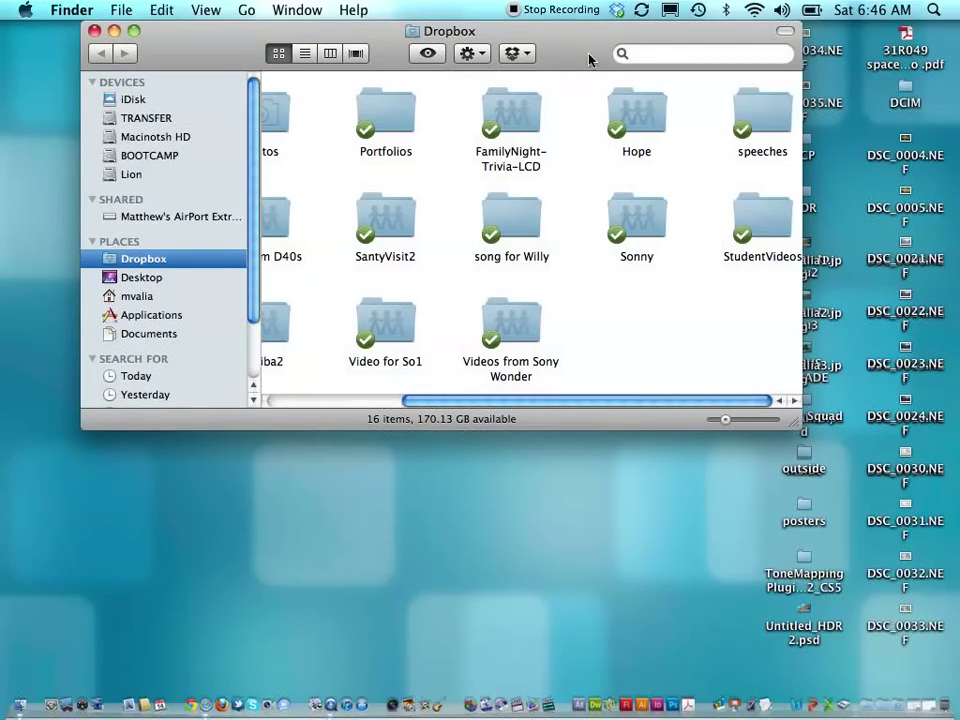
- Create a desktop folder named 'pics to share with photo class' and move it into the Dropbox folder
left_click_drag(589, 60, 467, 52)
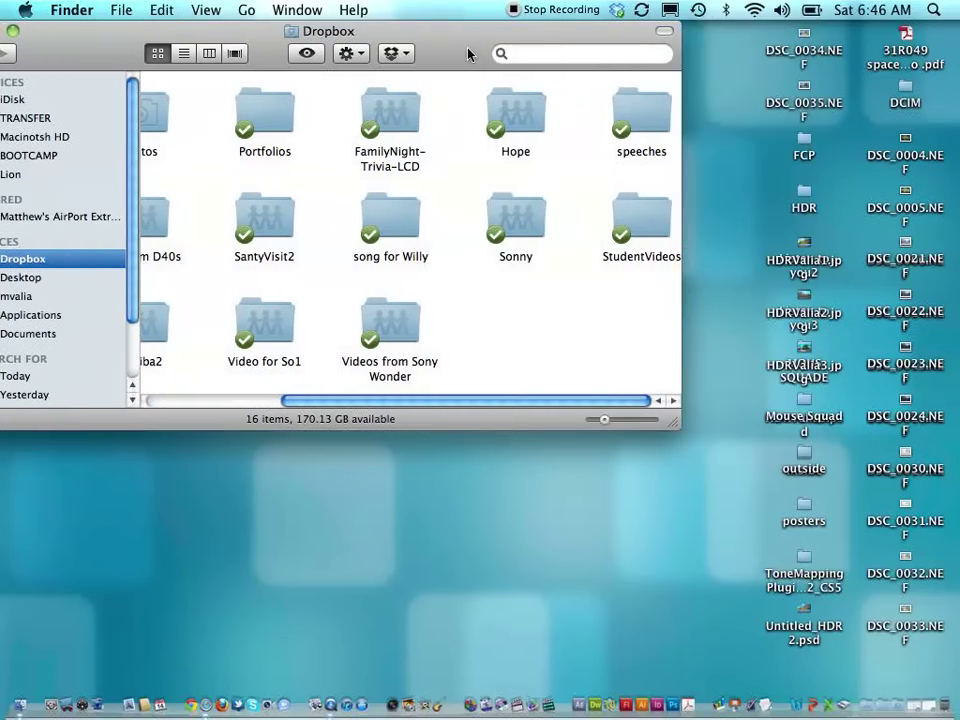
right_click(506, 553)
left_click(542, 555)
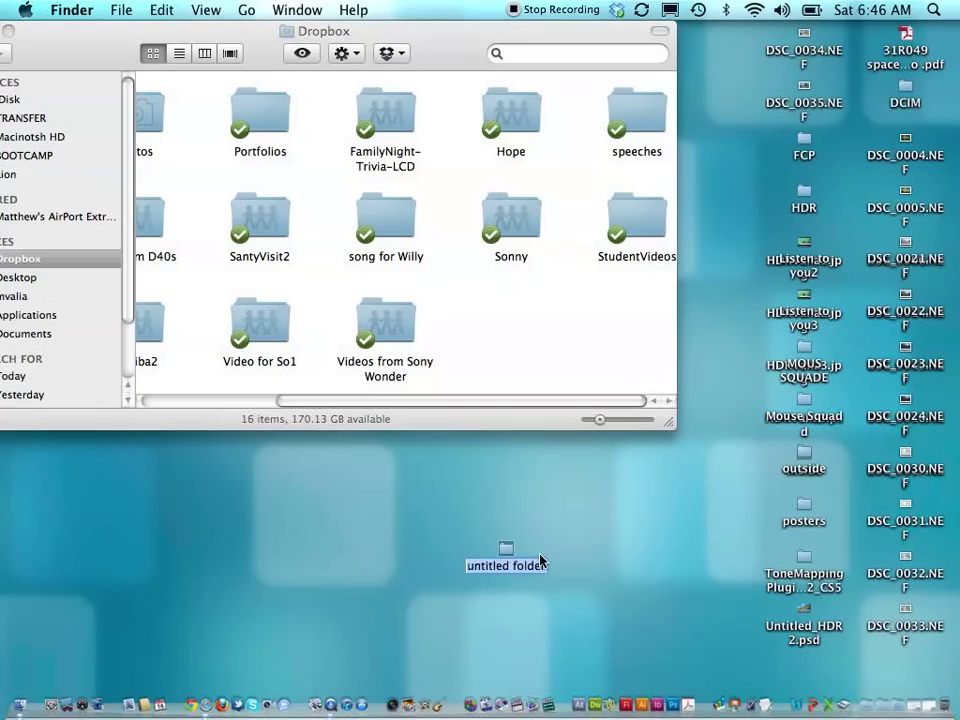
type("pics")
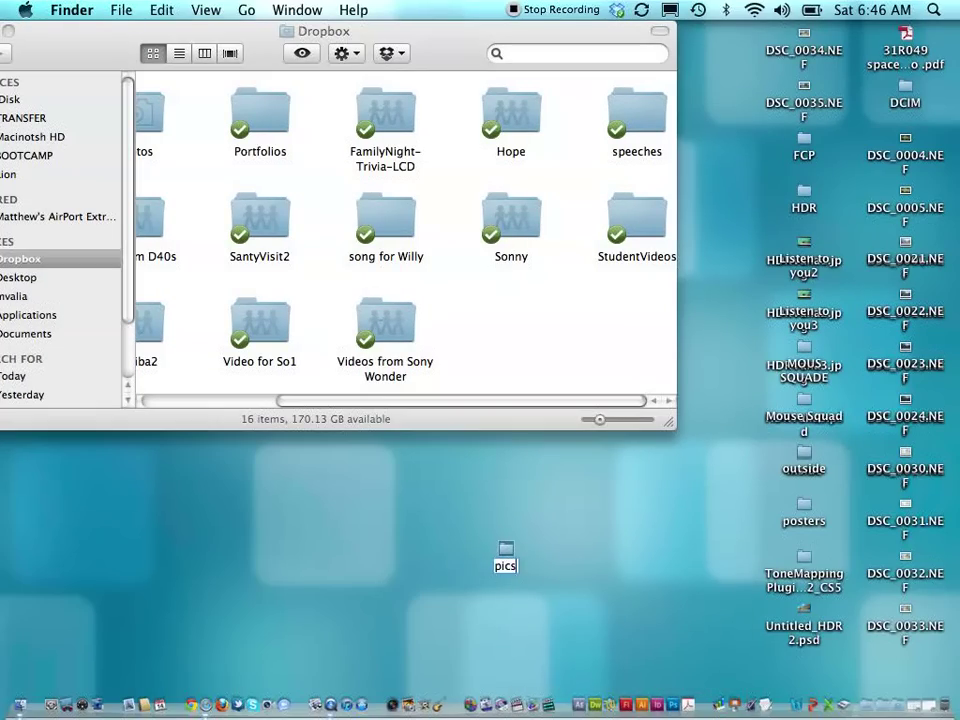
type(" to share w")
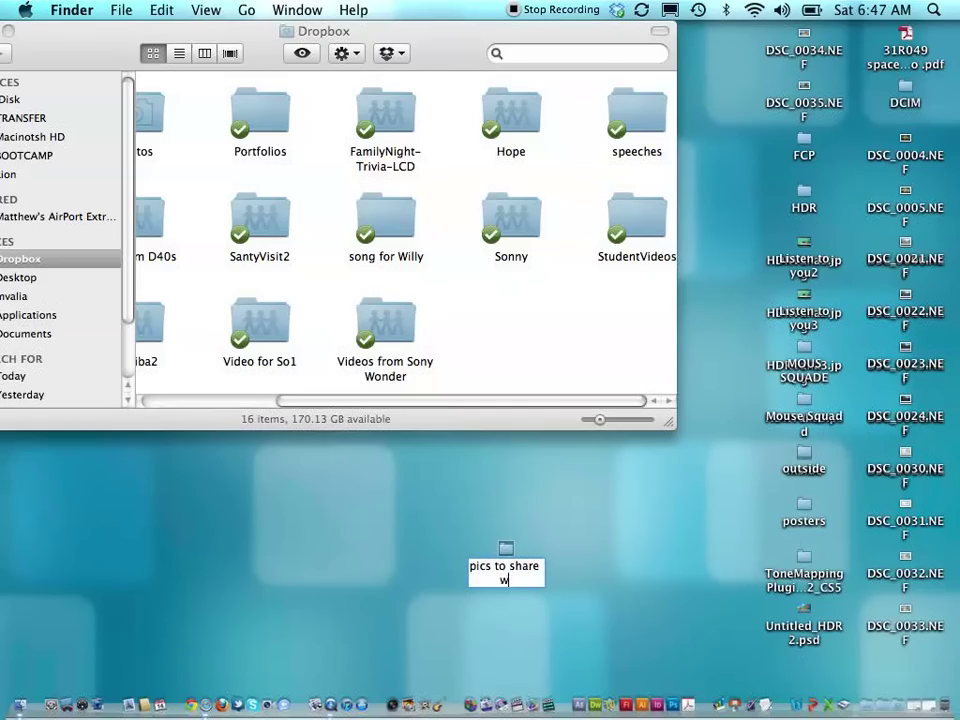
type("ith photo")
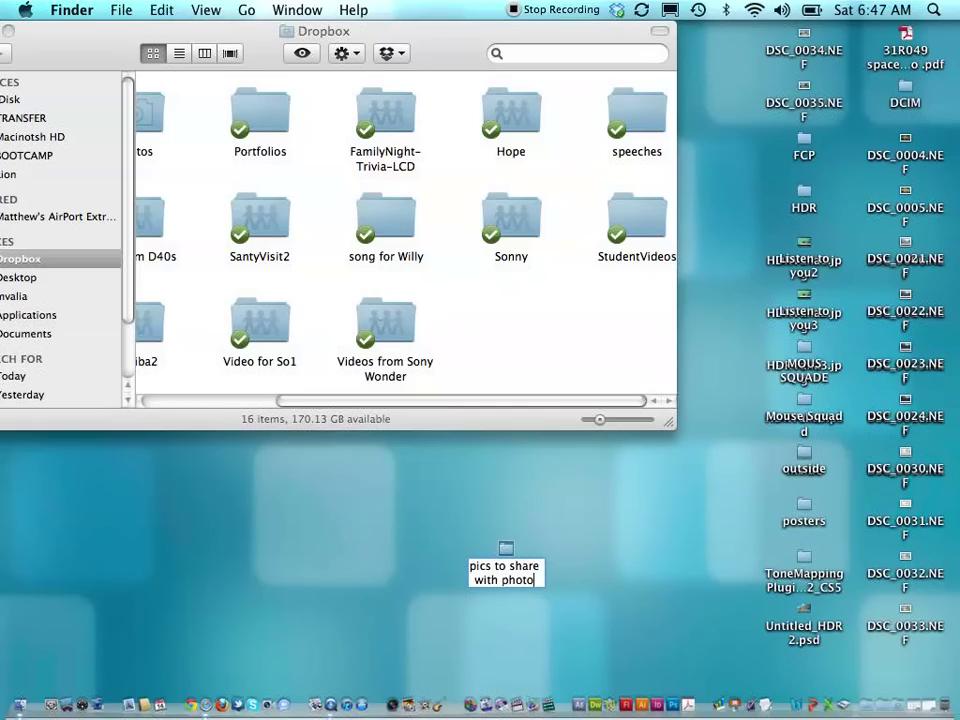
type(" class")
key("Return")
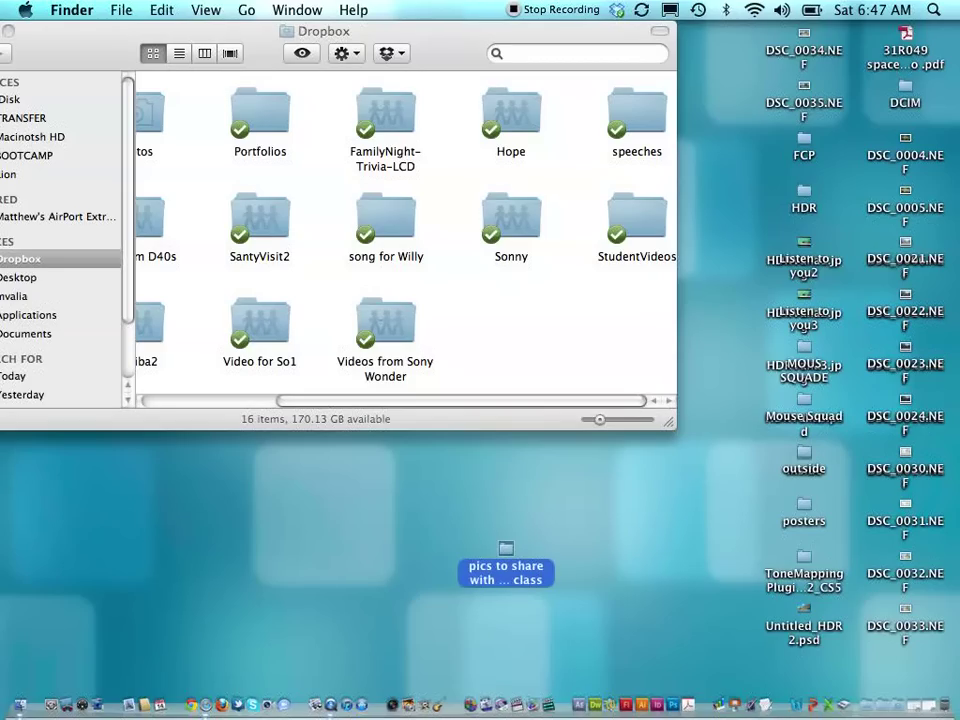
left_click_drag(516, 551, 516, 317)
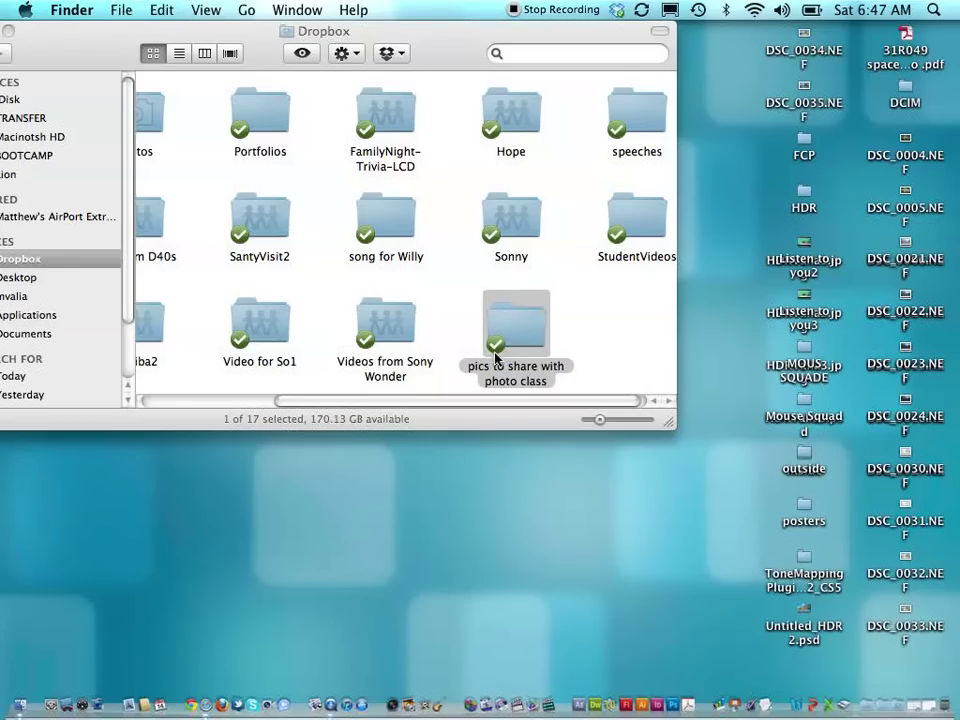
left_click_drag(424, 36, 561, 30)
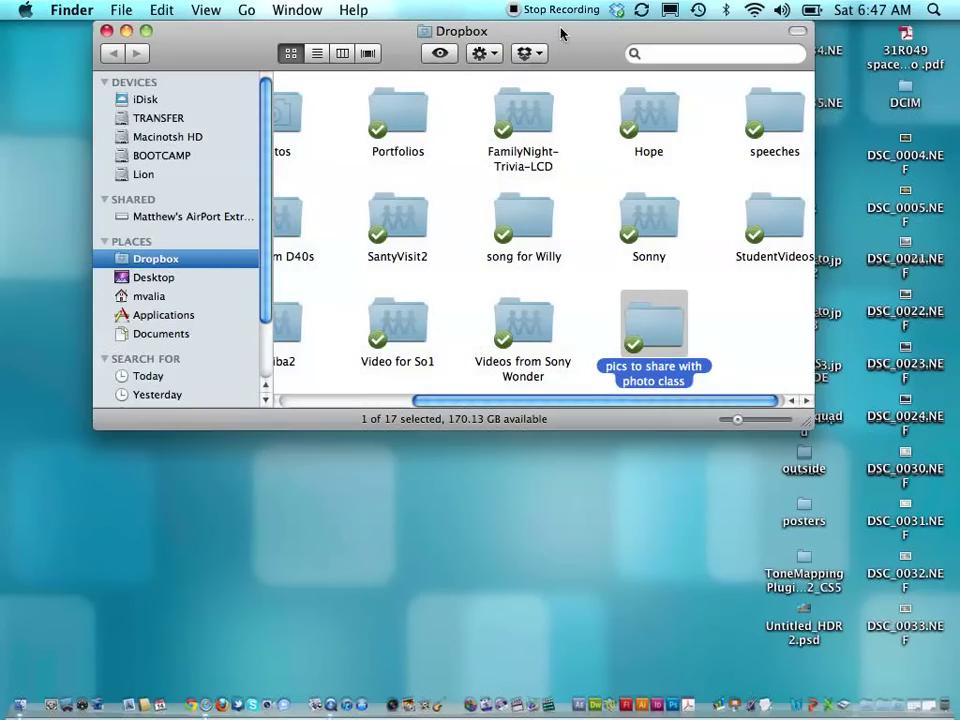
- Reload the Dropbox Files page in Safari and open the still-empty 'pics to share with photo class' folder
key("ctrl+Down")
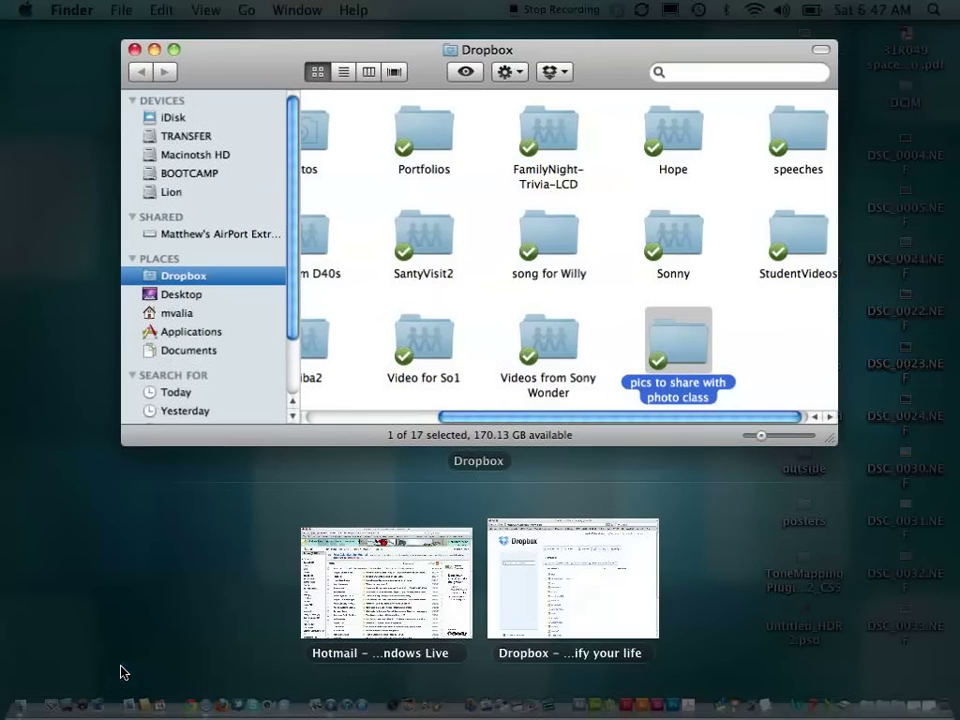
left_click(604, 617)
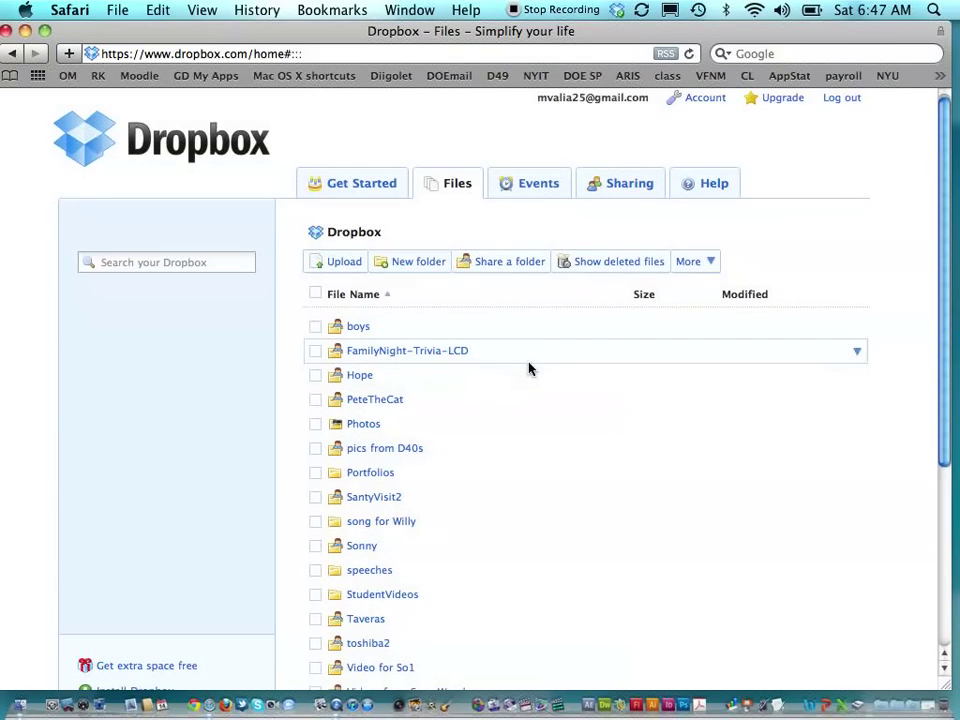
scroll(529, 369, "down", 3)
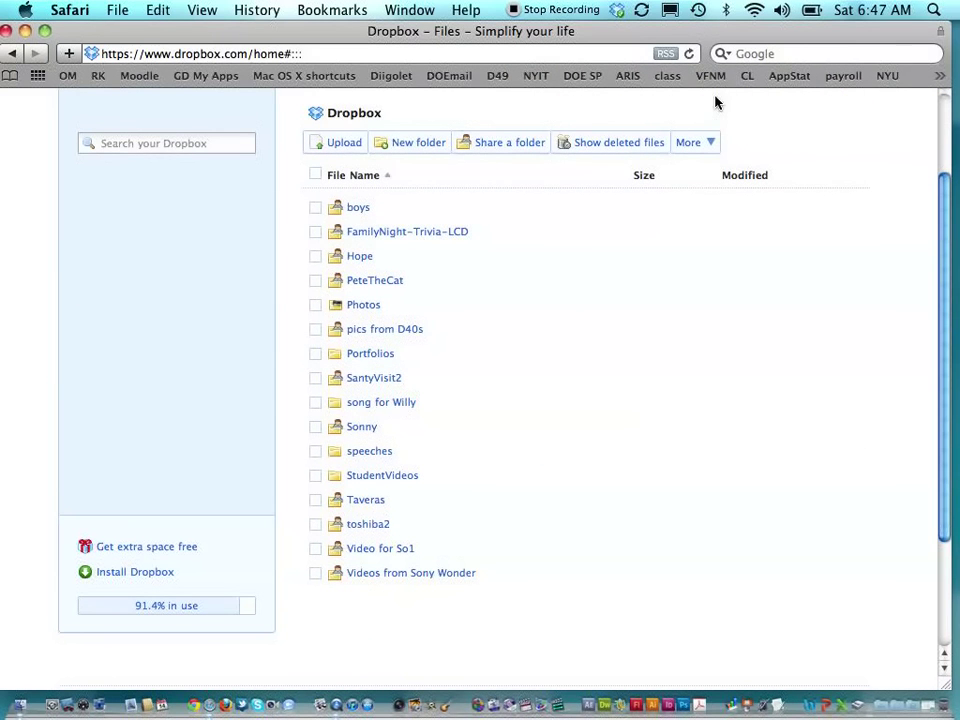
left_click(688, 54)
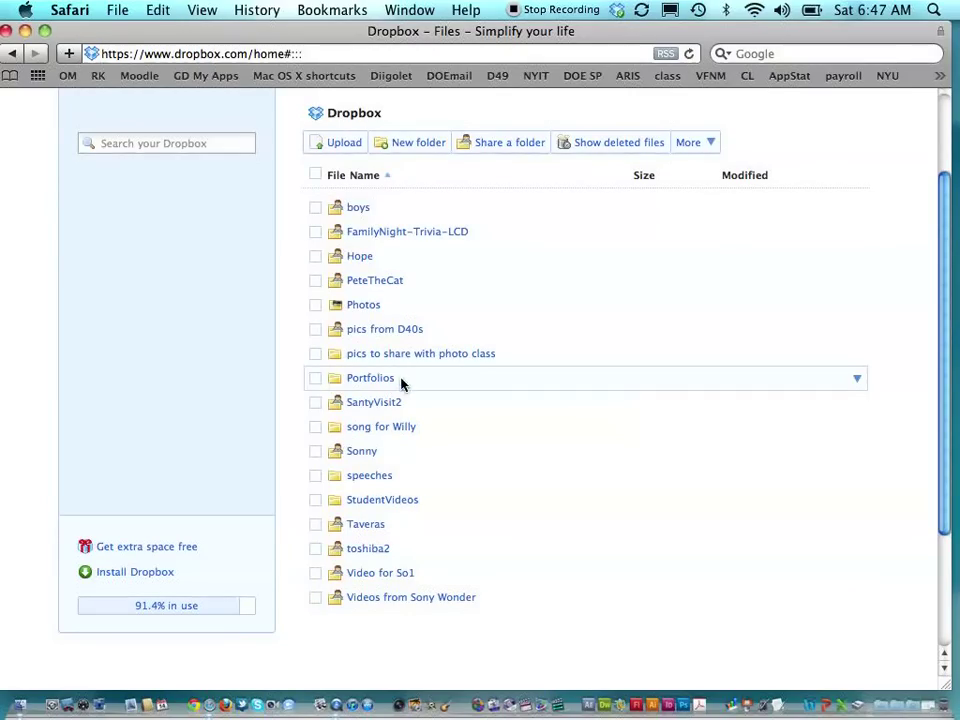
left_click(474, 357)
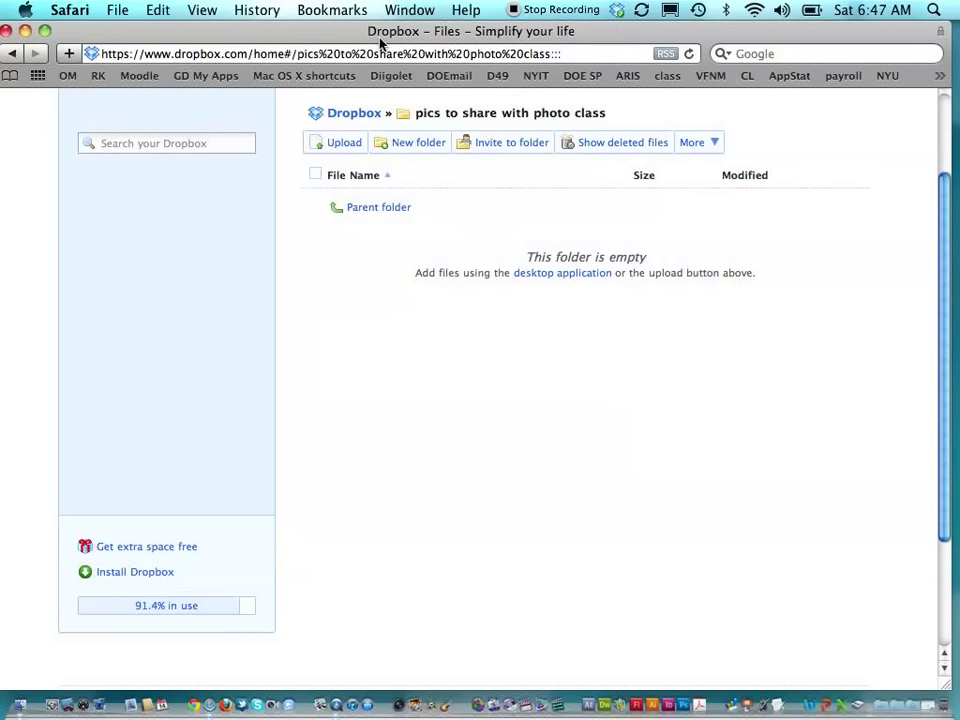
left_click_drag(377, 31, 391, 561)
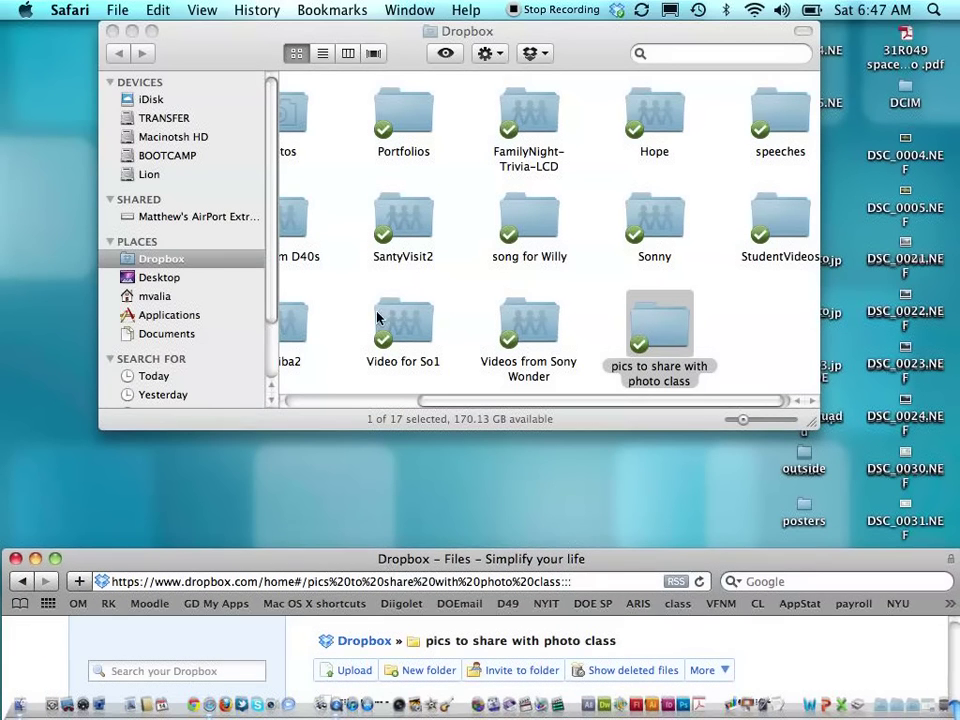
- Copy the Listen to you2 file into 'pics to share with photo class' and check Dropbox's upload progress
left_click_drag(221, 26, 101, 18)
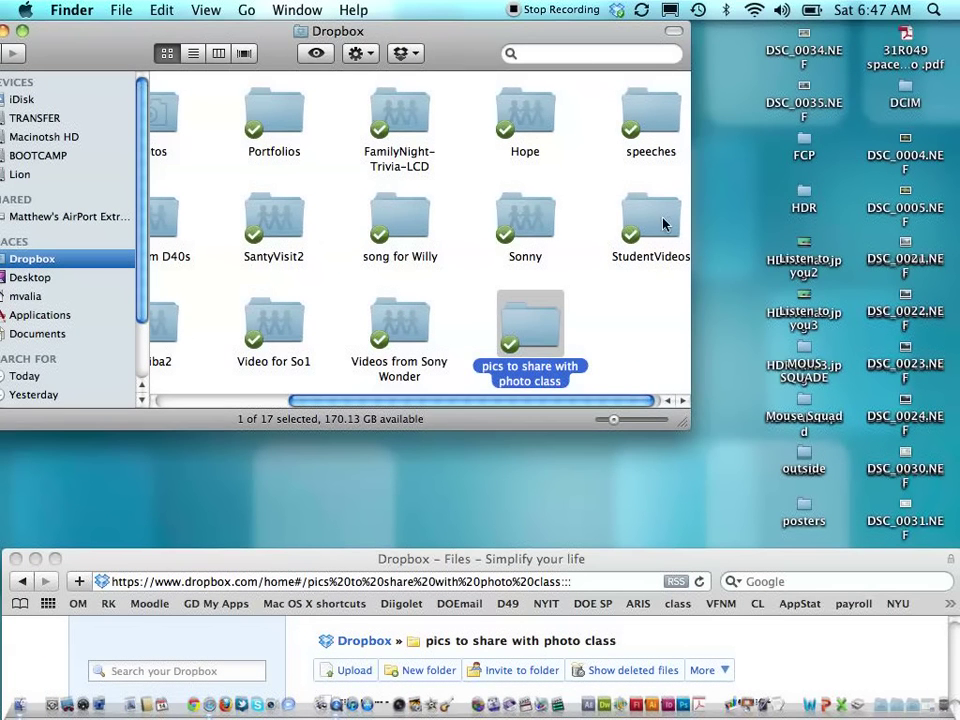
left_click_drag(804, 248, 525, 322)
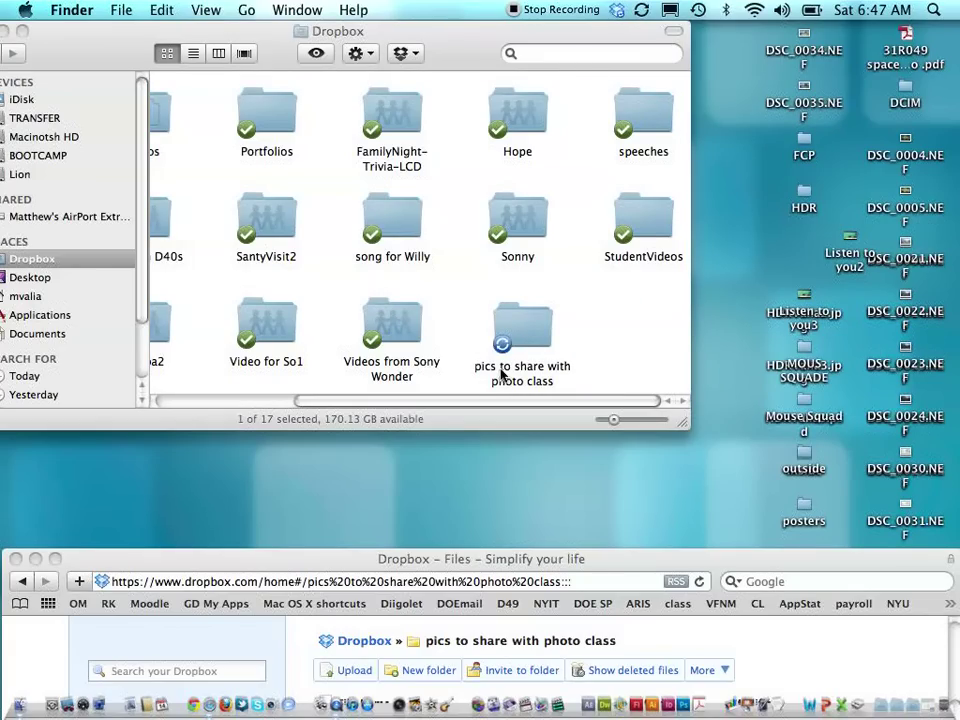
left_click(618, 12)
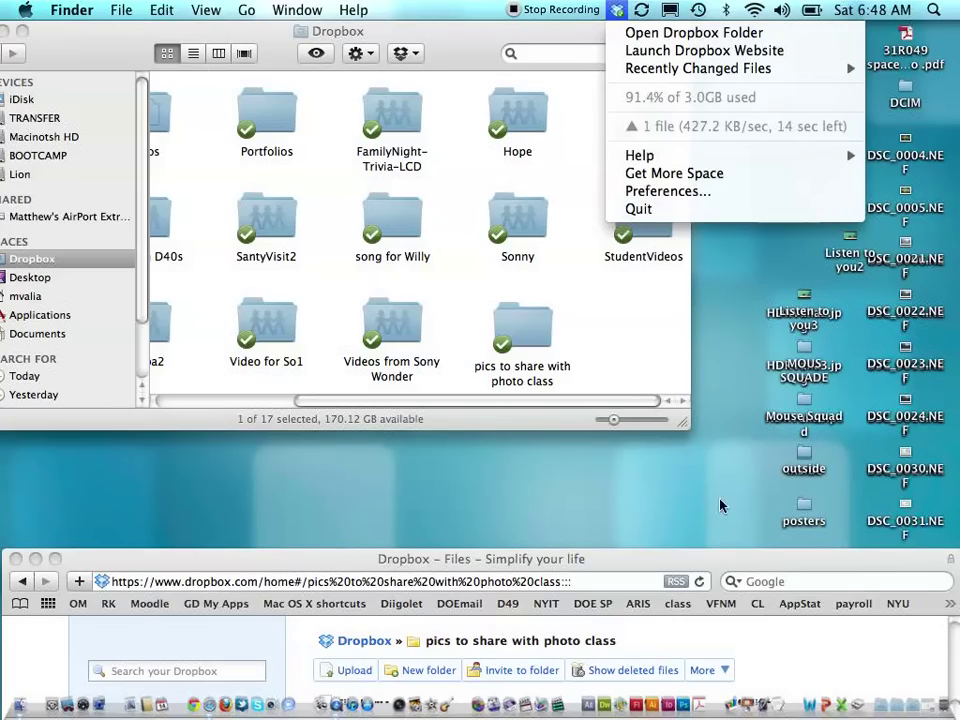
left_click_drag(712, 569, 700, 45)
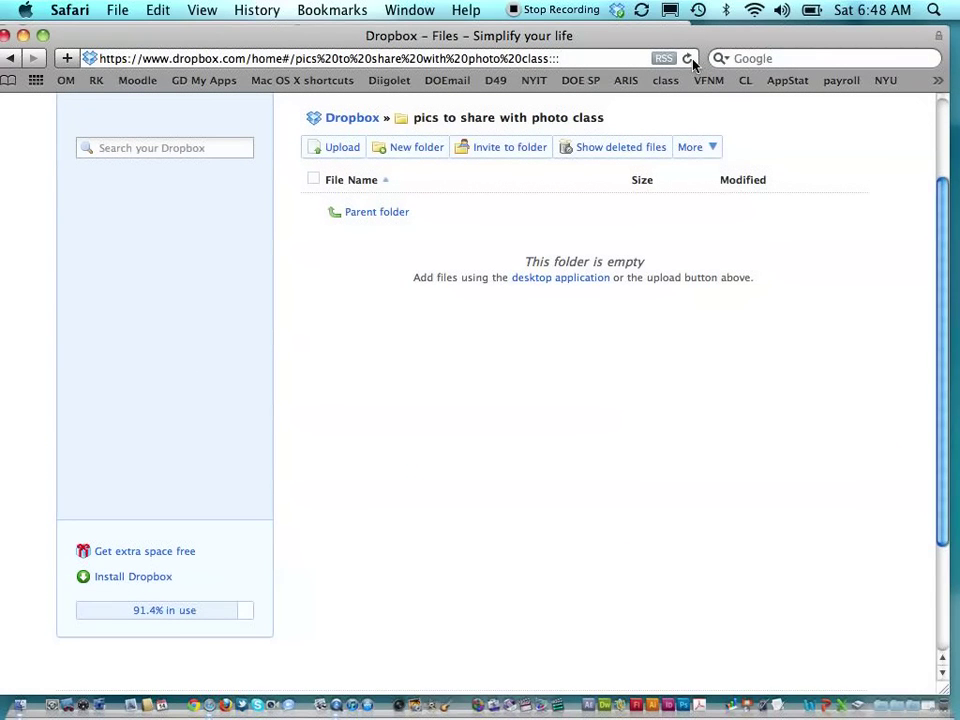
- Reload the folder to reveal the synced HDRValia1.jpg, then go up to the Dropbox root folder list
left_click(688, 59)
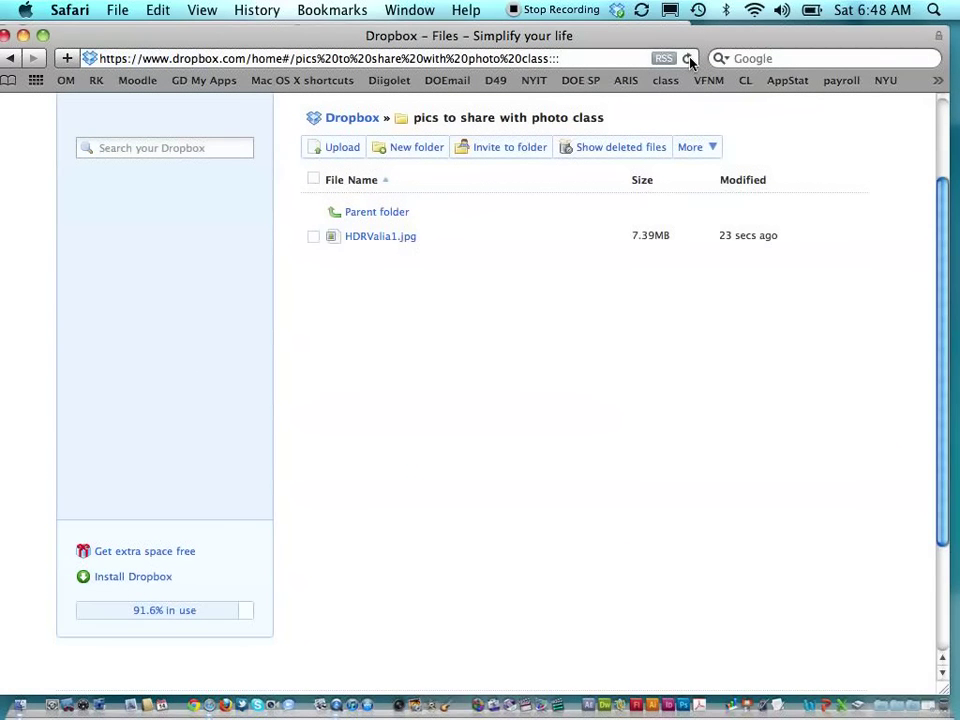
scroll(381, 259, "up", 3)
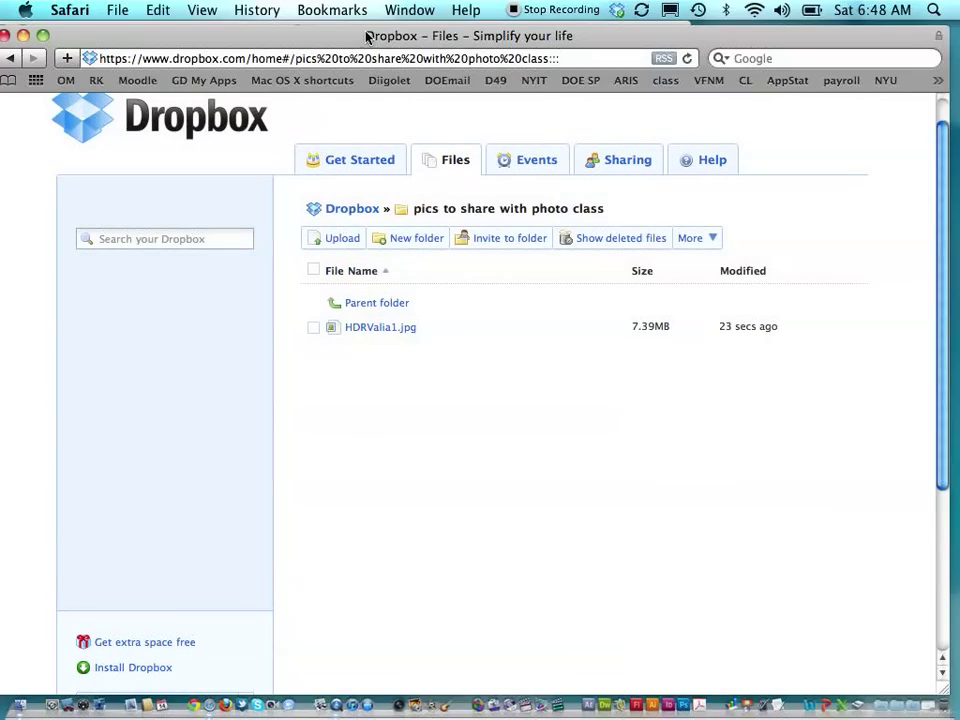
left_click_drag(375, 36, 388, 22)
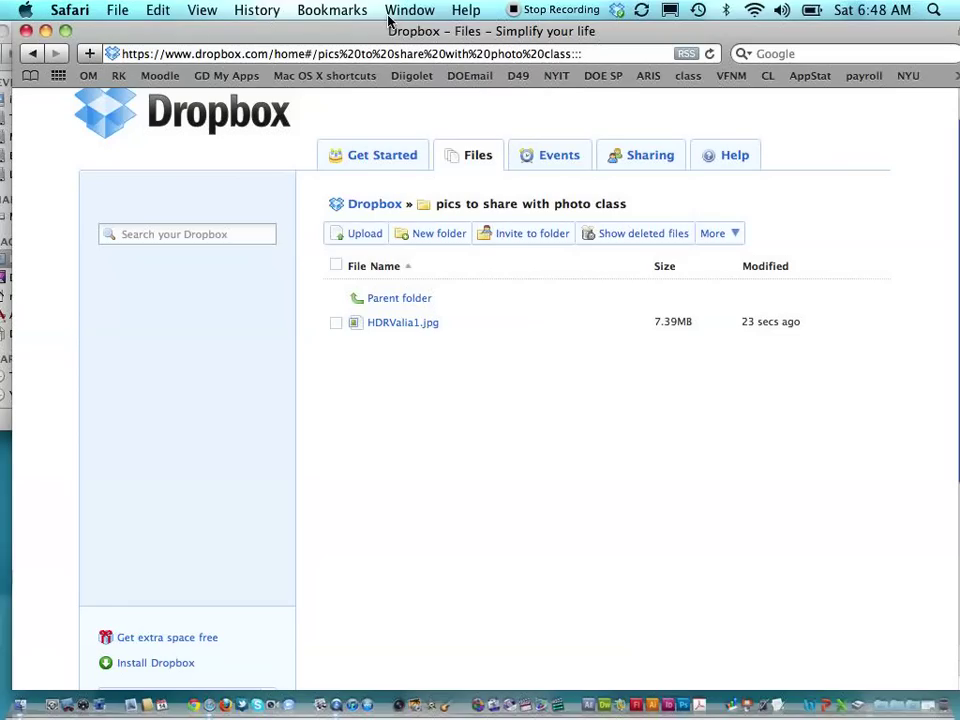
left_click(397, 299)
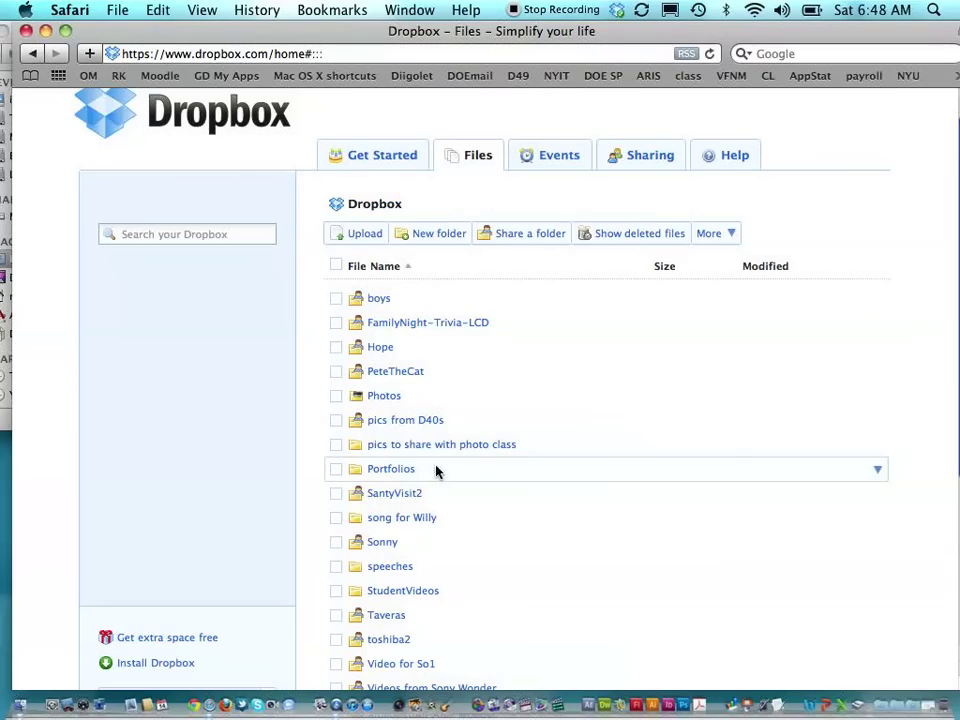
- Browse Portfolios › 613 into one student's folder, then go back to the 613 student folder list
left_click(406, 470)
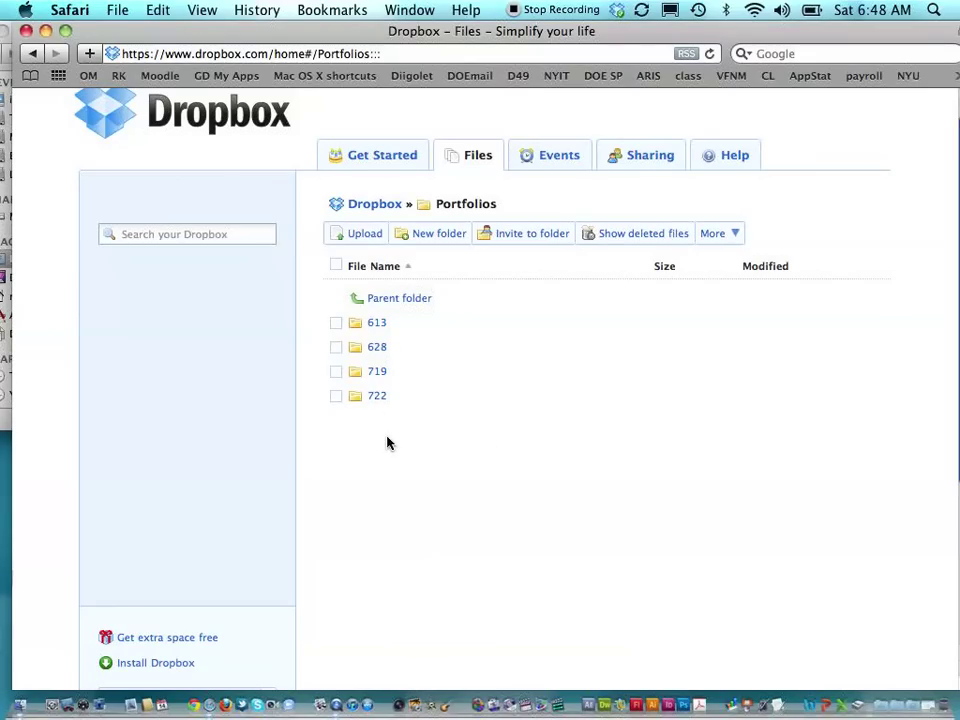
left_click(376, 325)
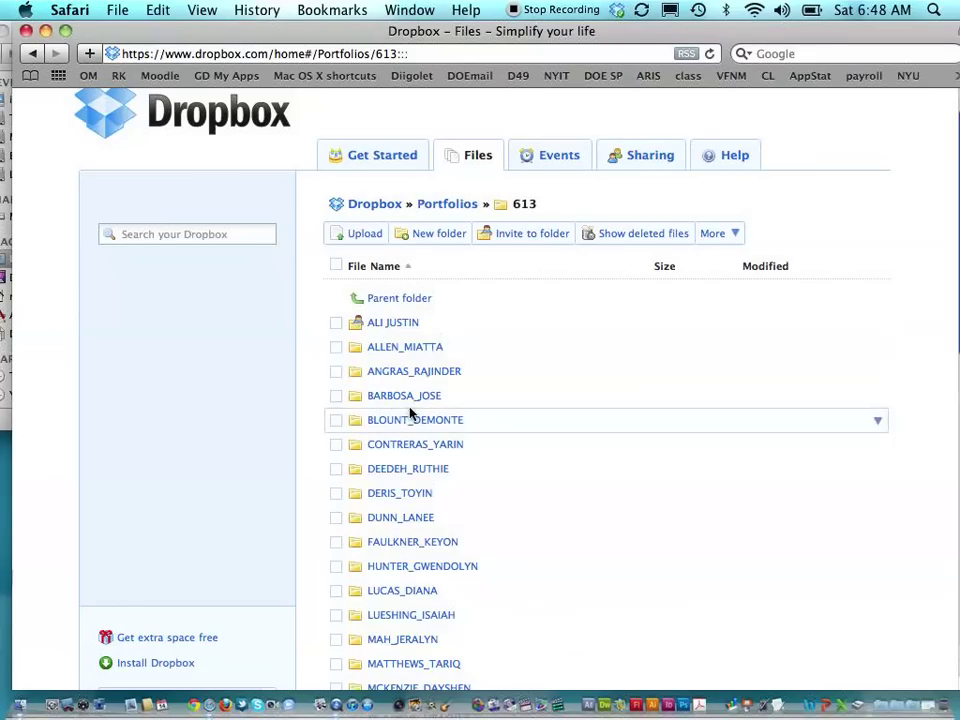
scroll(409, 411, "down", 5)
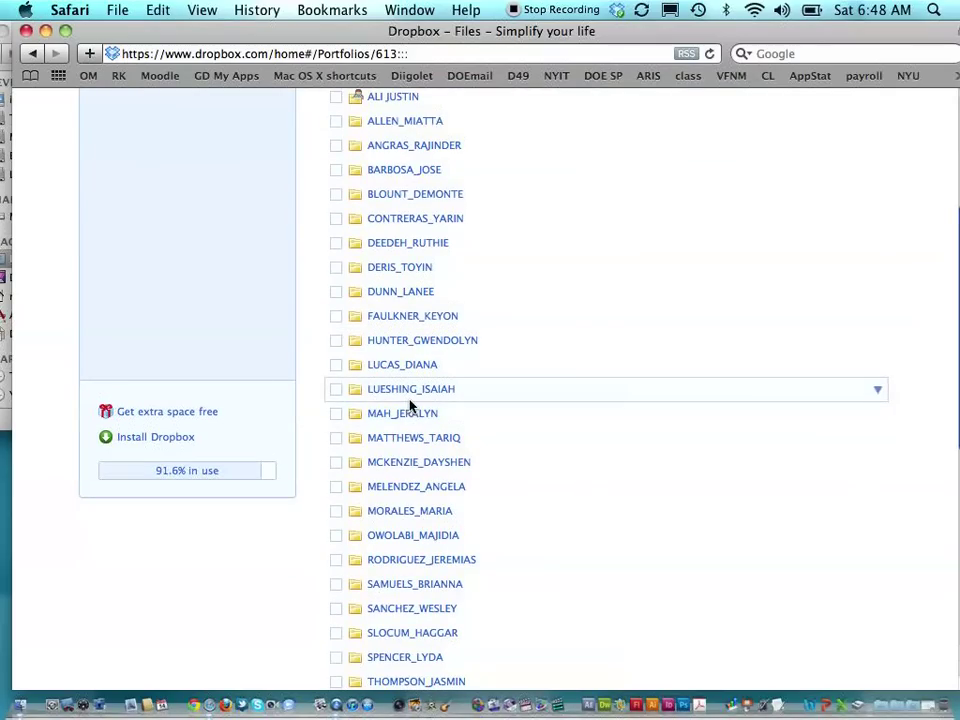
left_click(403, 318)
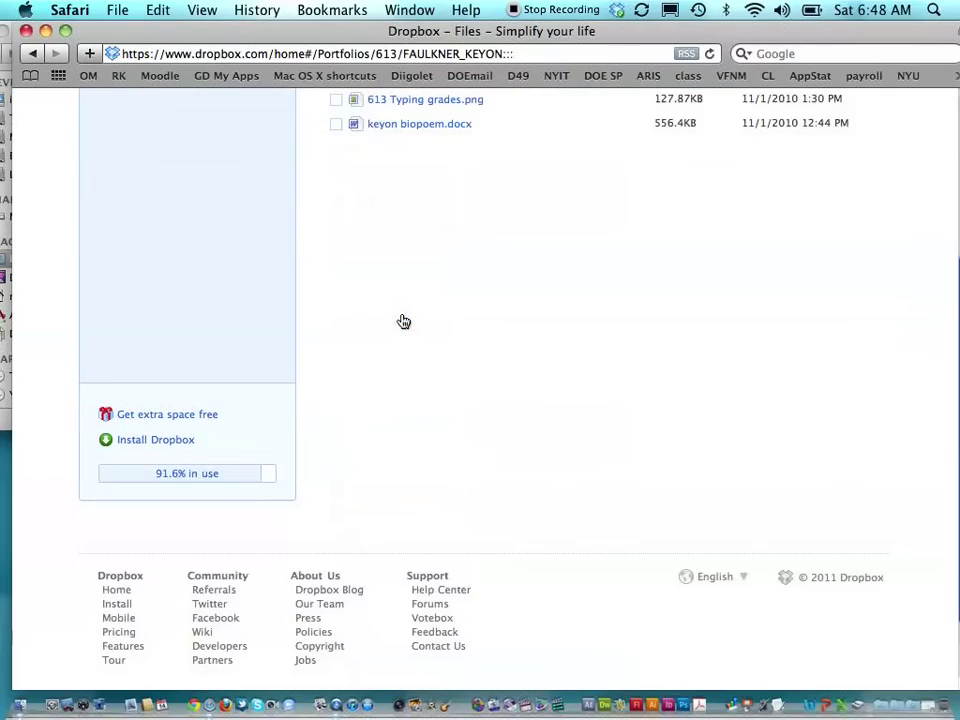
scroll(403, 321, "up", 3)
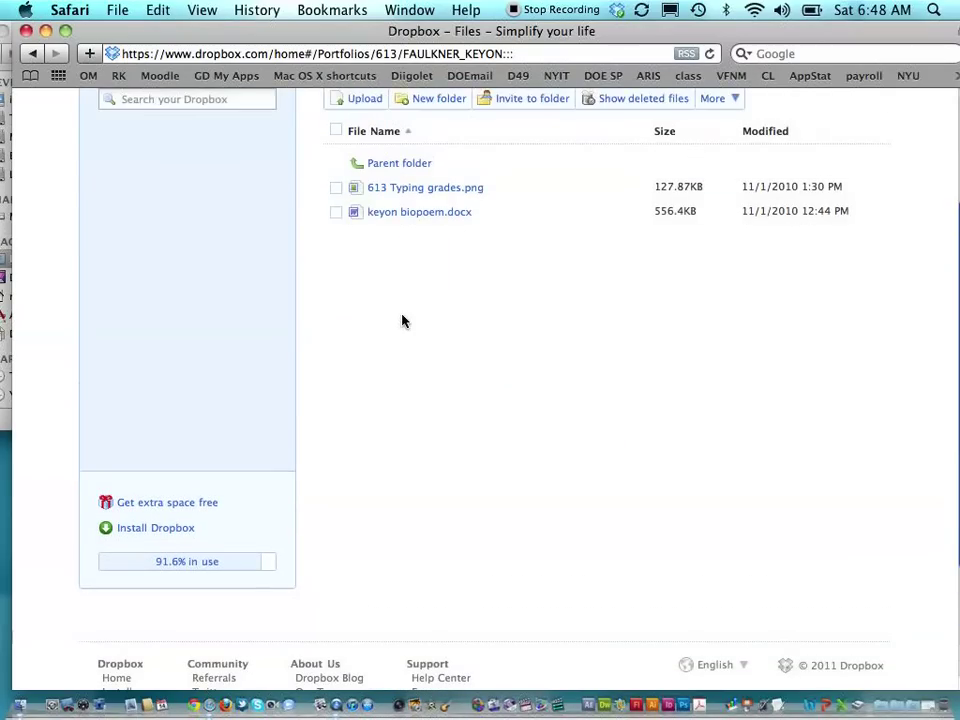
scroll(403, 321, "up", 2)
left_click(30, 55)
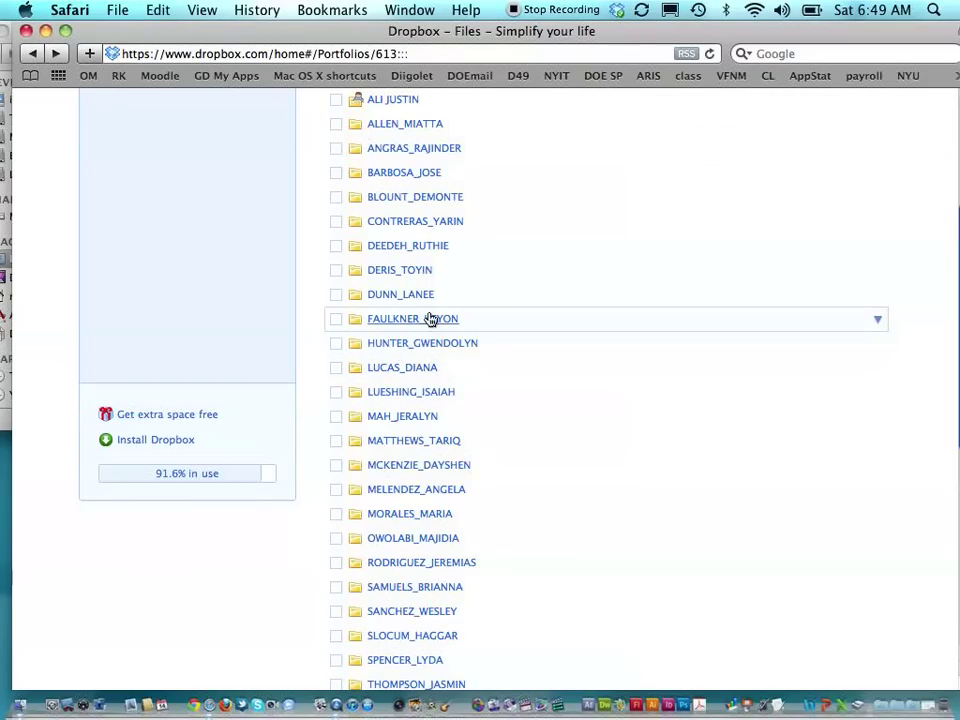
- Invite the parent's e-mail address to the student's folder with a note about first marking period work
left_click(878, 321)
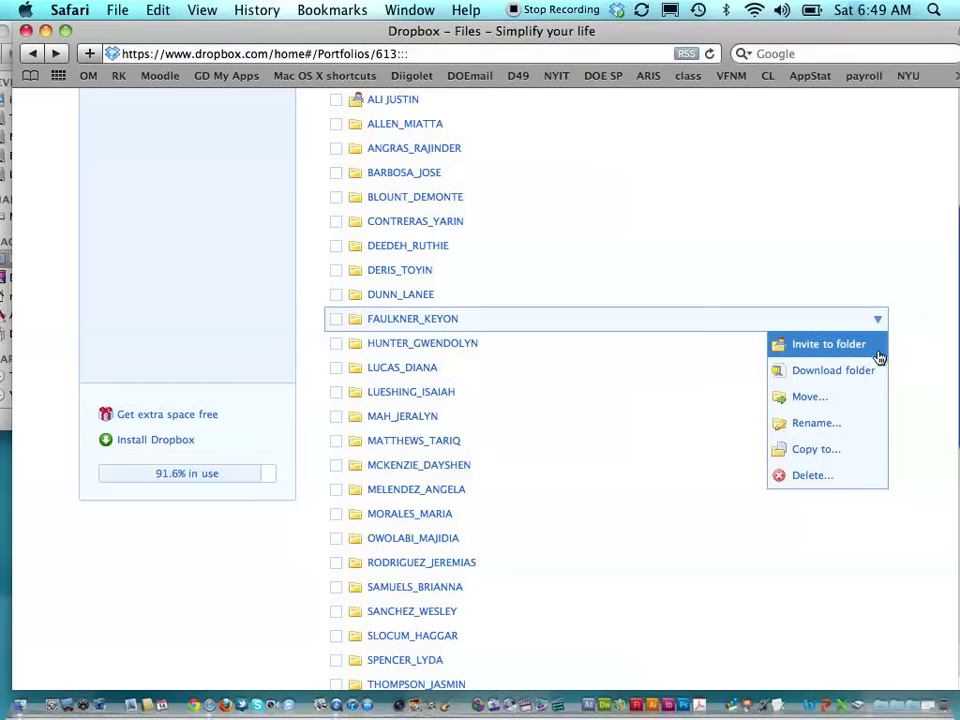
left_click(866, 360)
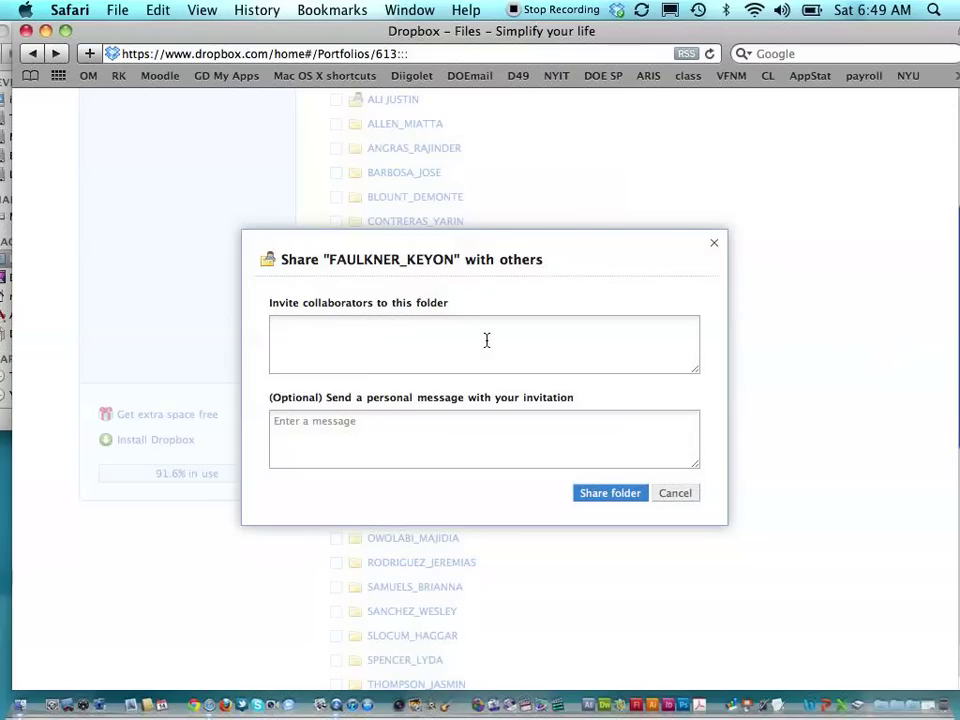
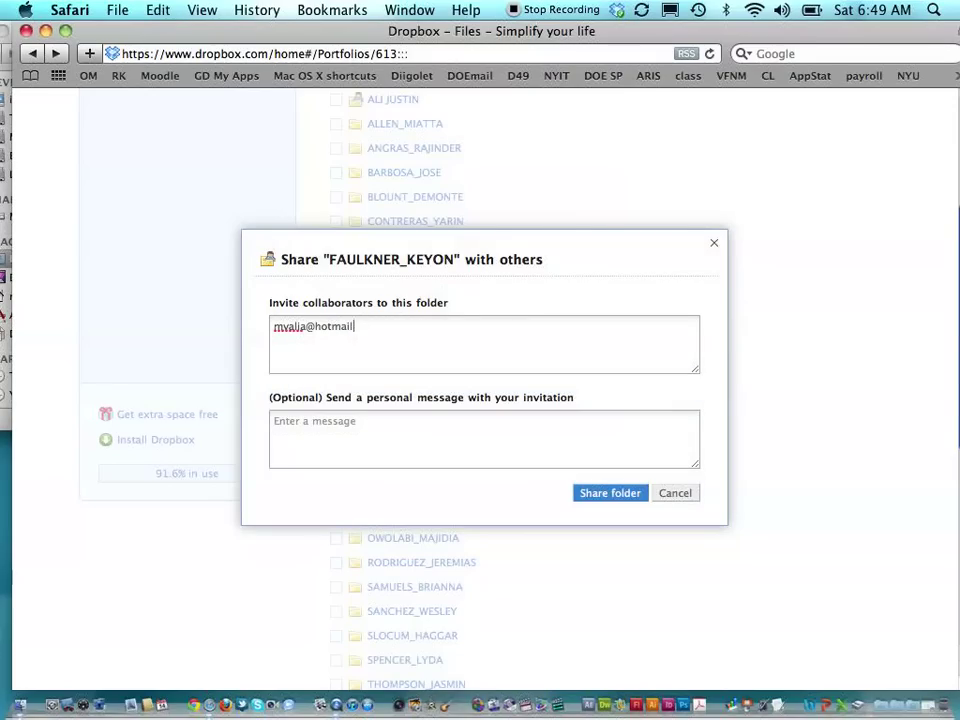
left_click(400, 447)
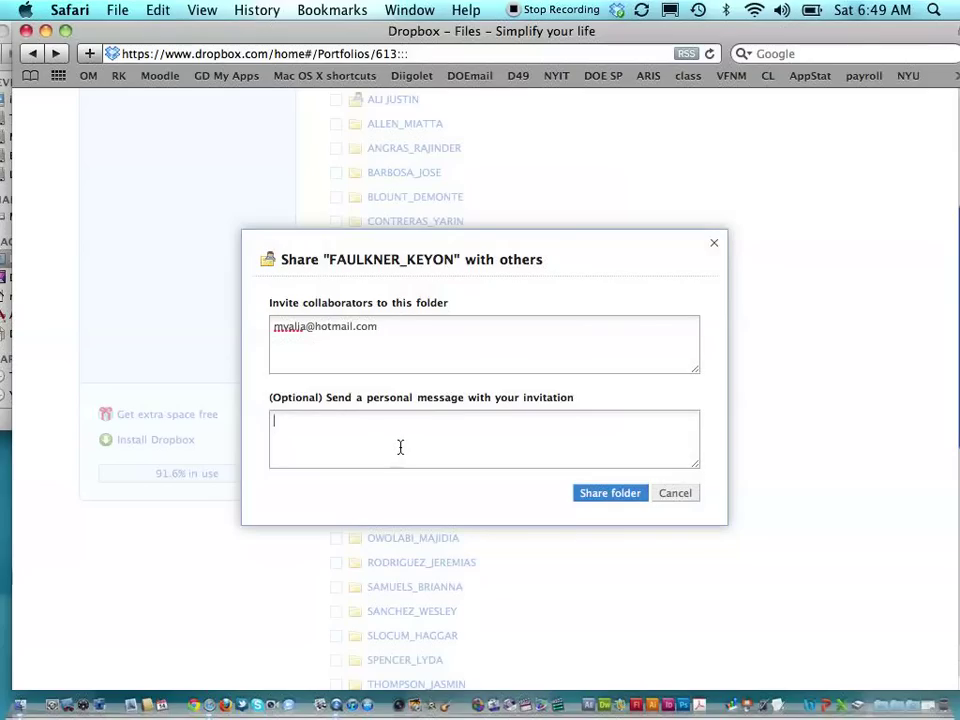
type("Mr. Faulkner, her")
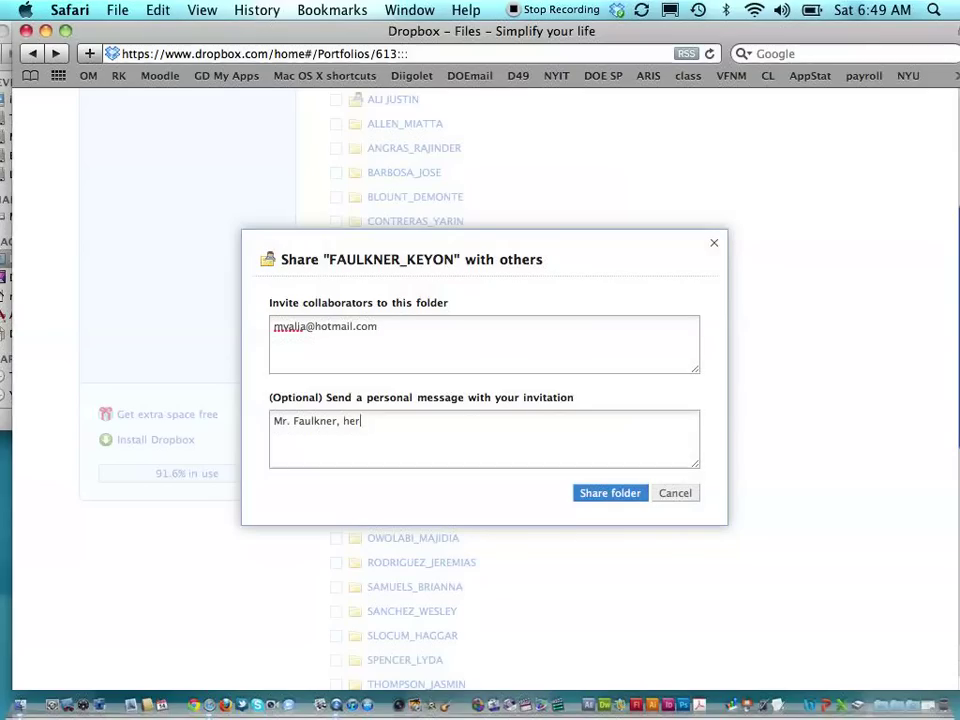
type("e is your student")
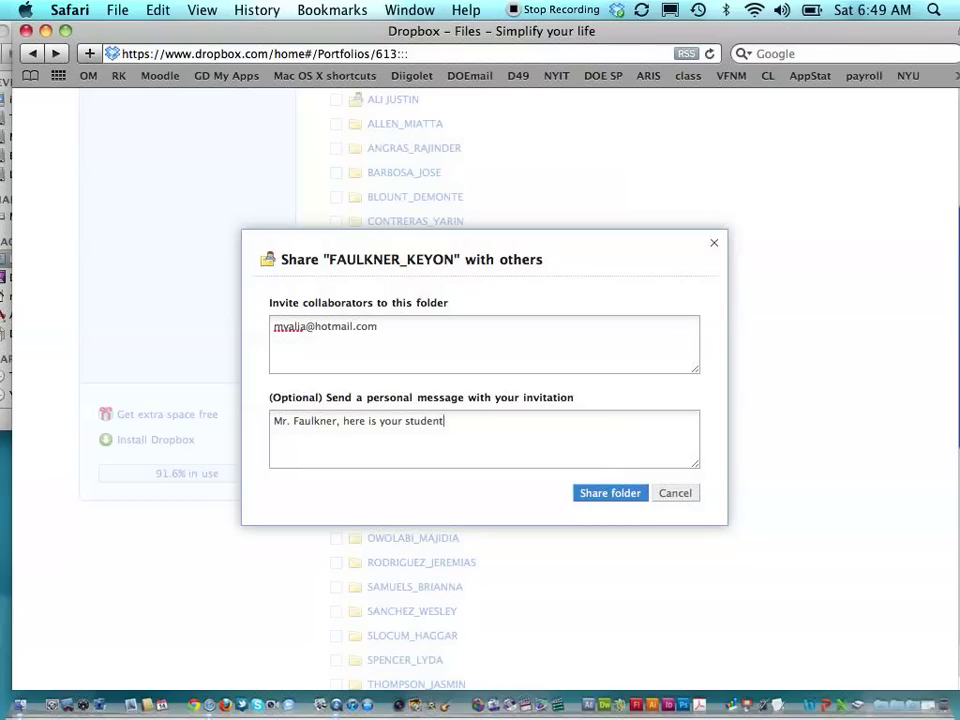
type("s 's work for the first mar")
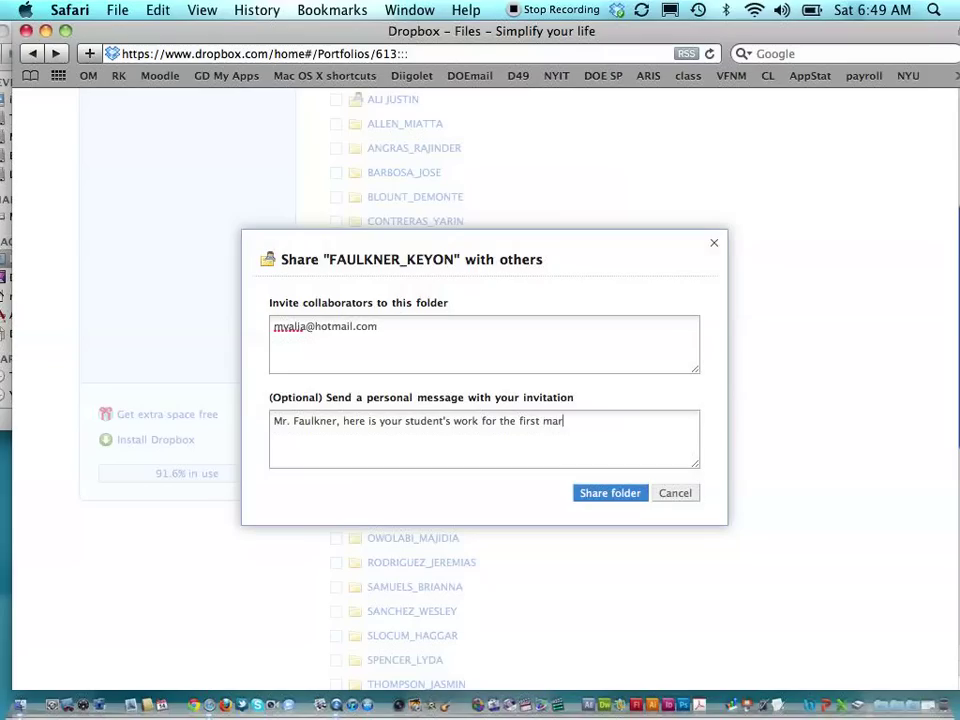
type("king period.")
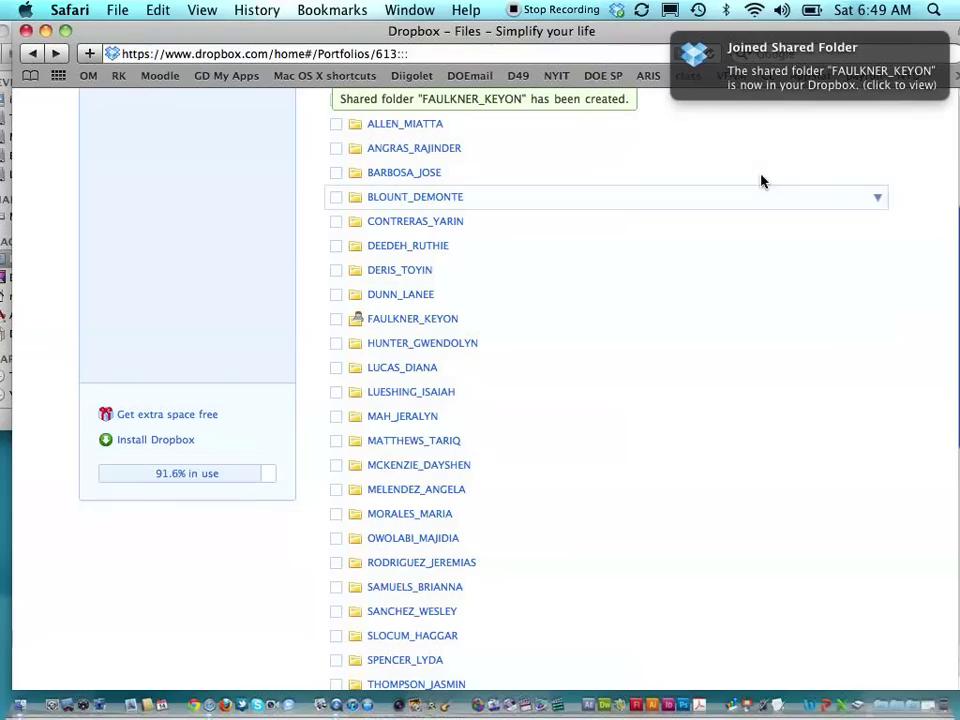
- Tile all open windows with Exposé (F9), including Finder's Dropbox folder and the Hotmail inbox
mouse_move(804, 40)
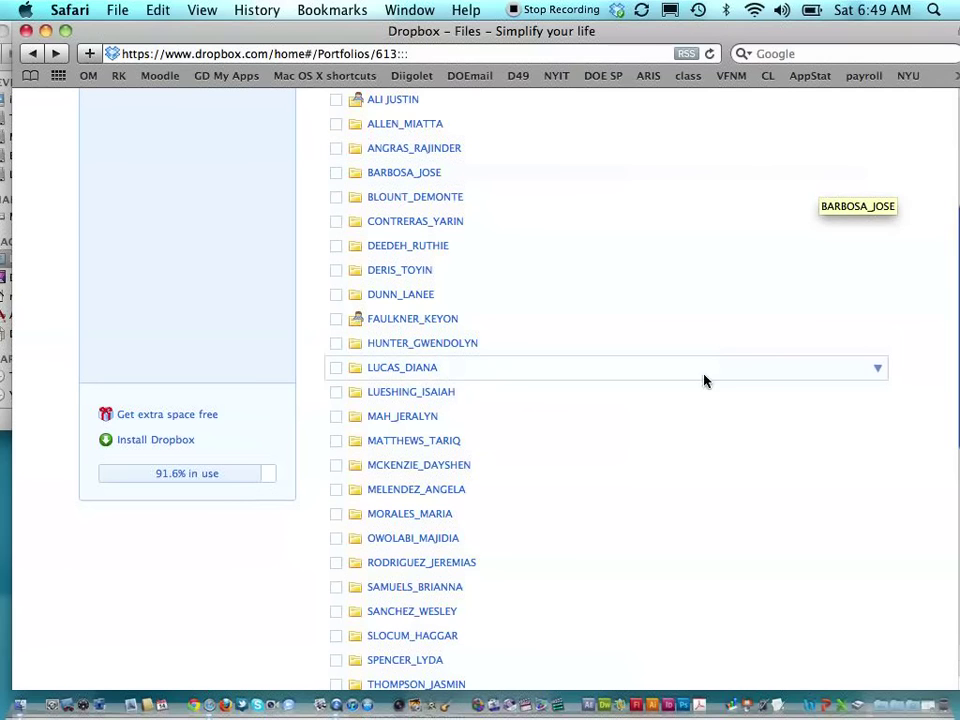
key("F9")
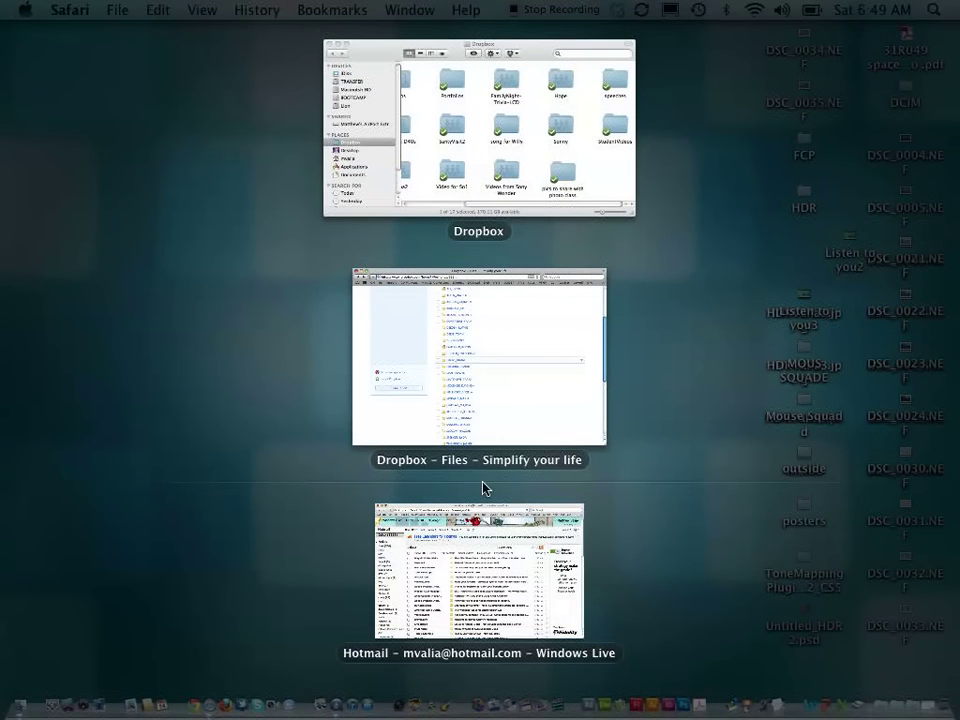
- Bring Hotmail forward, open the Dropbox invitation e-mail and follow its View folder link
left_click(381, 602)
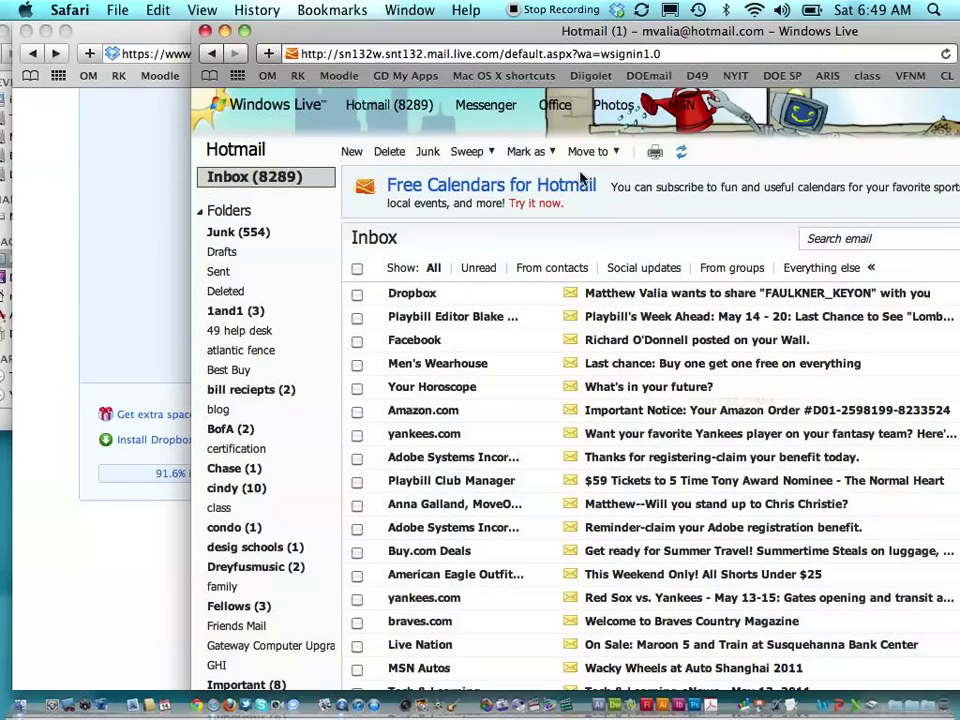
left_click_drag(645, 31, 473, 10)
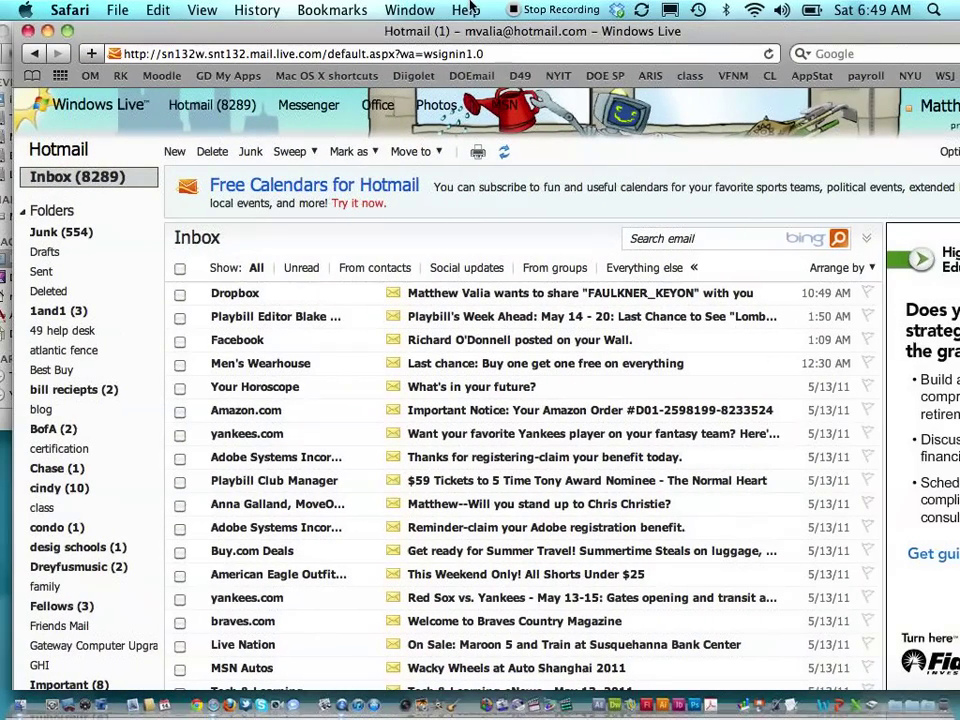
left_click(600, 300)
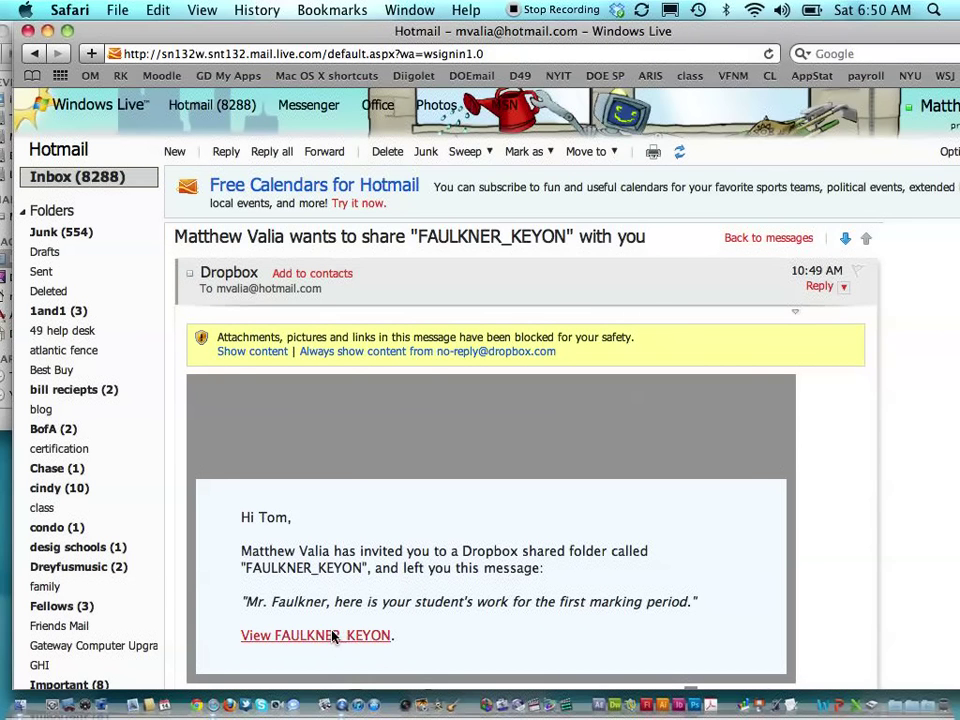
left_click(328, 637)
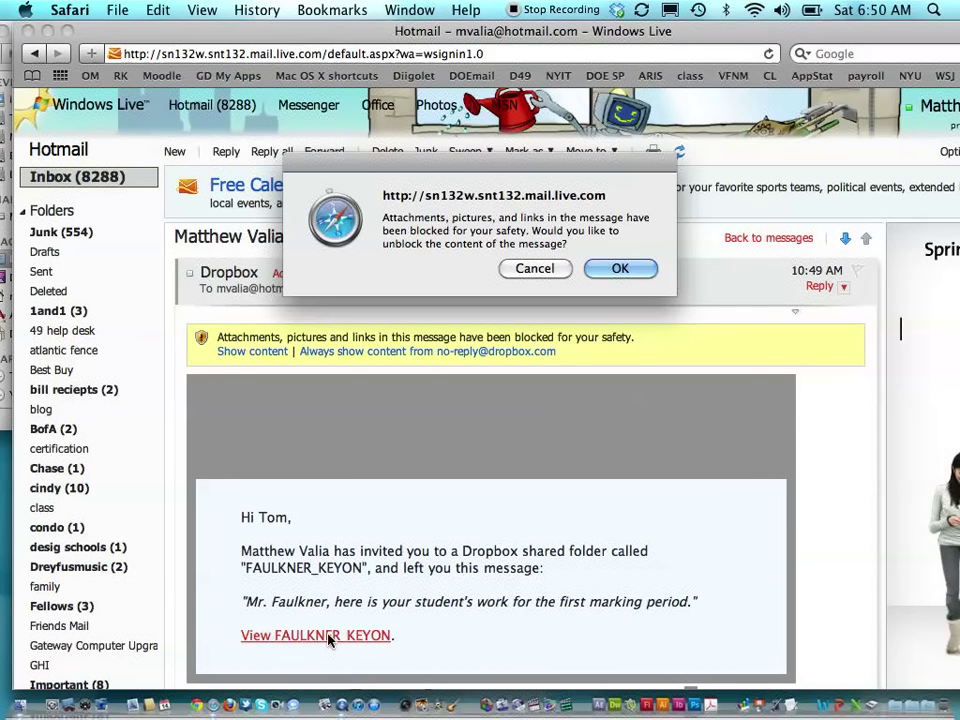
- Allow the blocked content so the shared student folder opens, showing 613 Typing grades.png and the biopoem document
left_click(640, 270)
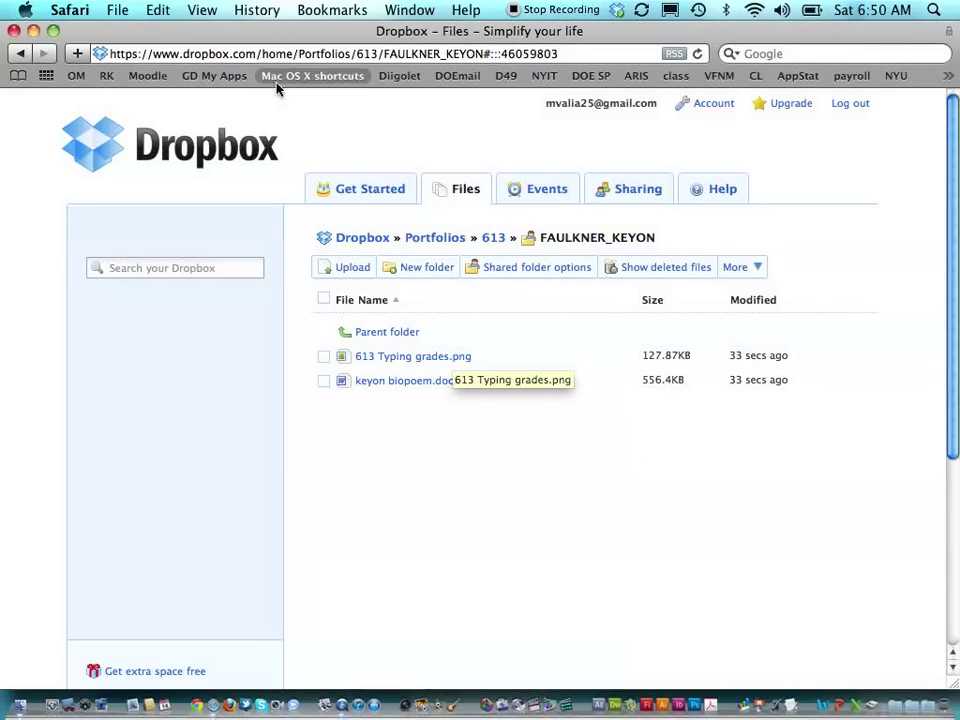
- Minimize the shared folder, Hotmail and Dropbox website windows, then nudge the Finder Dropbox window right
left_click(34, 31)
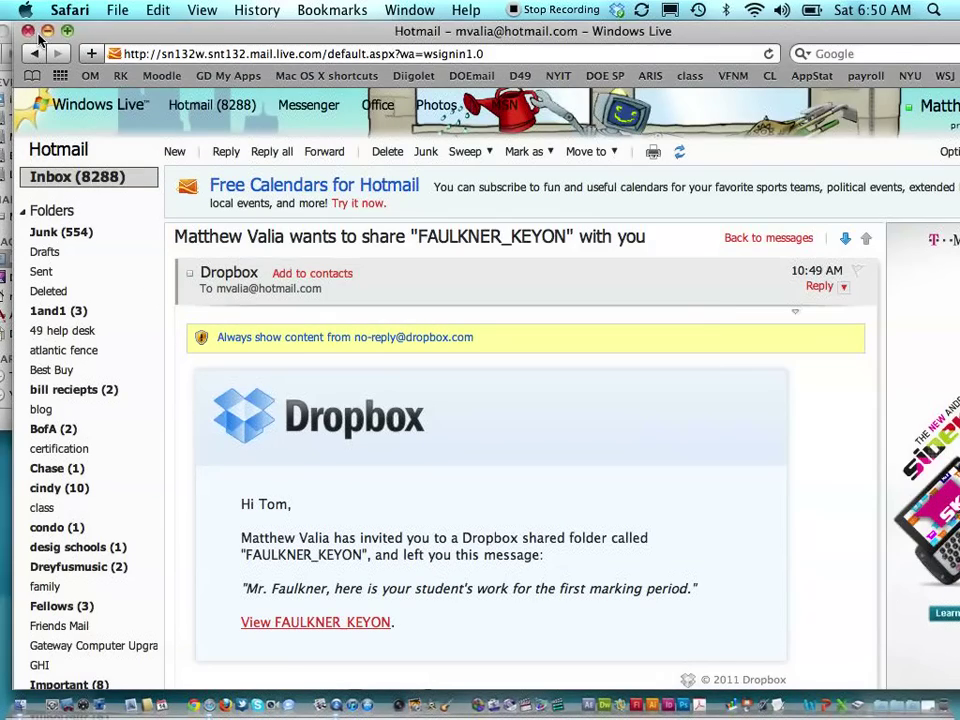
left_click(47, 31)
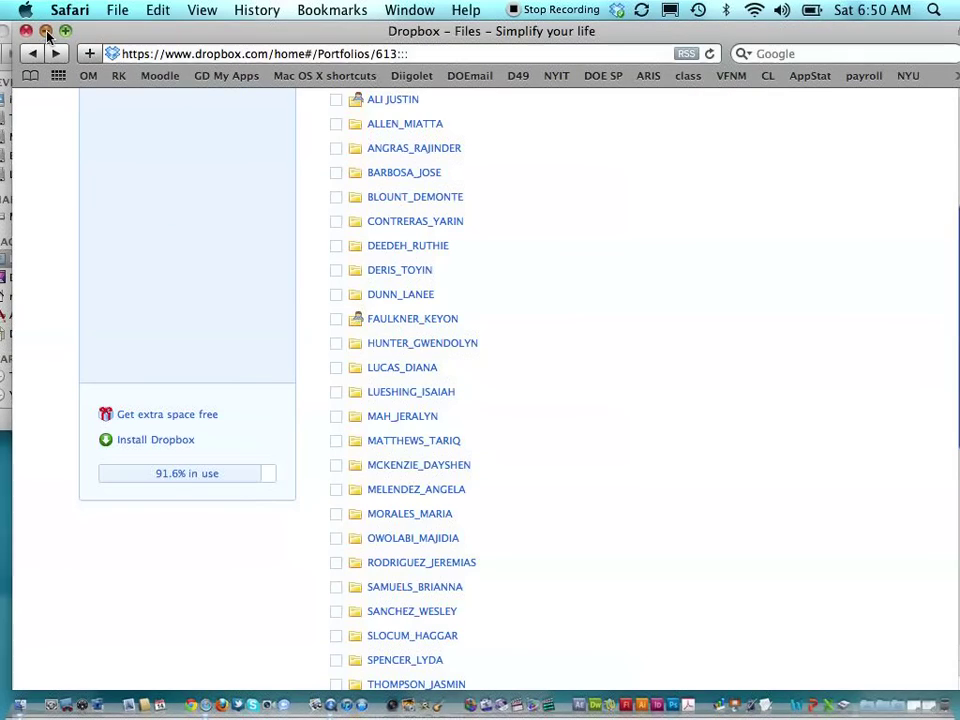
left_click(45, 31)
left_click_drag(52, 33, 121, 35)
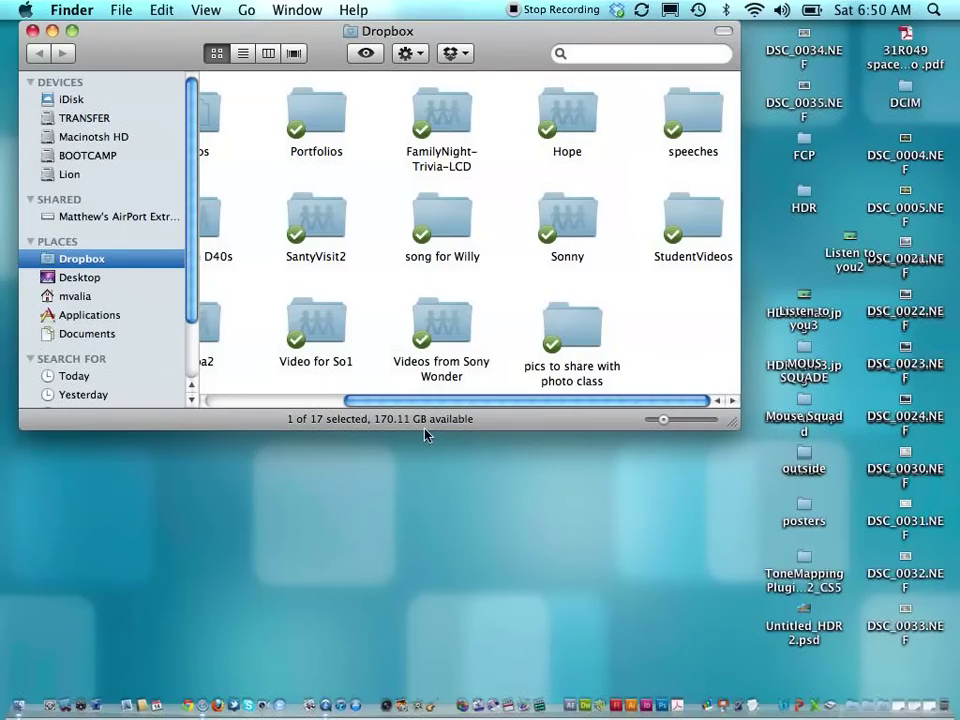